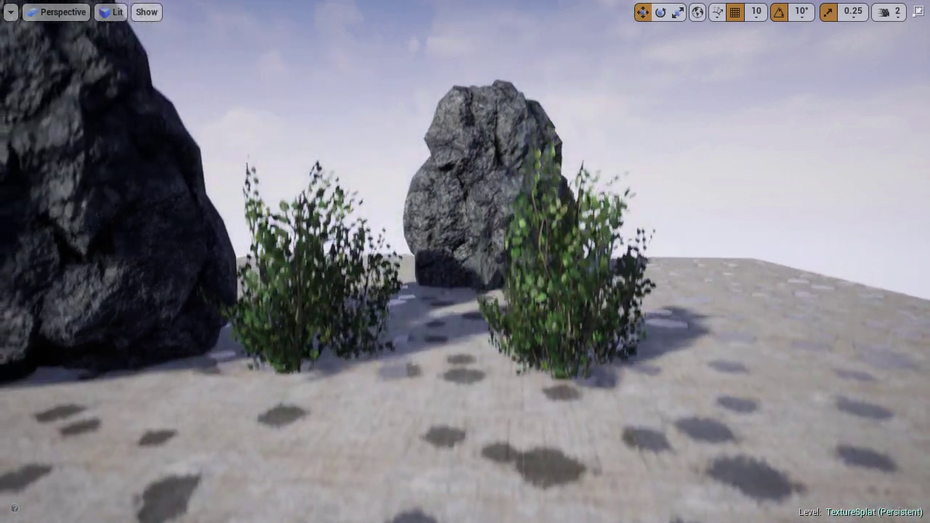
Leave the full-screen viewport and inspect the blood_splatter_01_base texture from the Textures folder, including its four splatter tiles.
right_click_drag(465, 262, 388, 283)
key("F11")
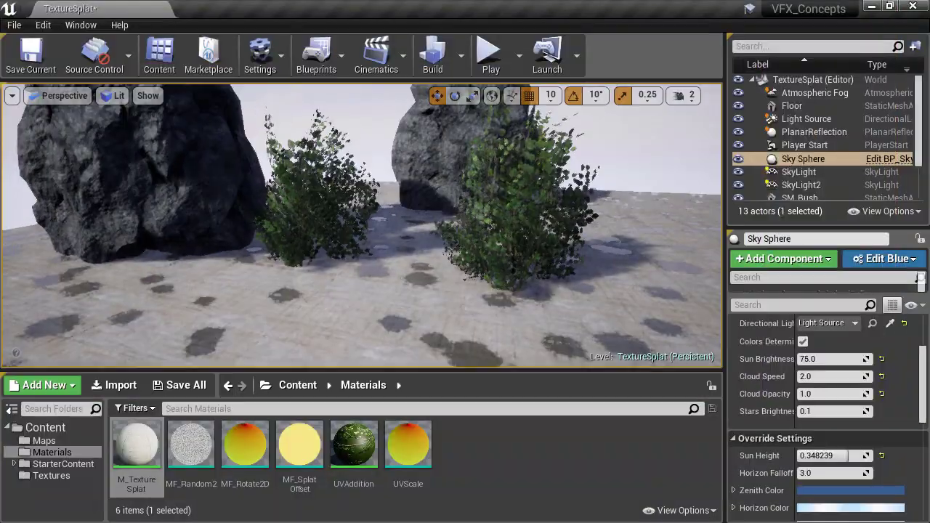
left_click(81, 474)
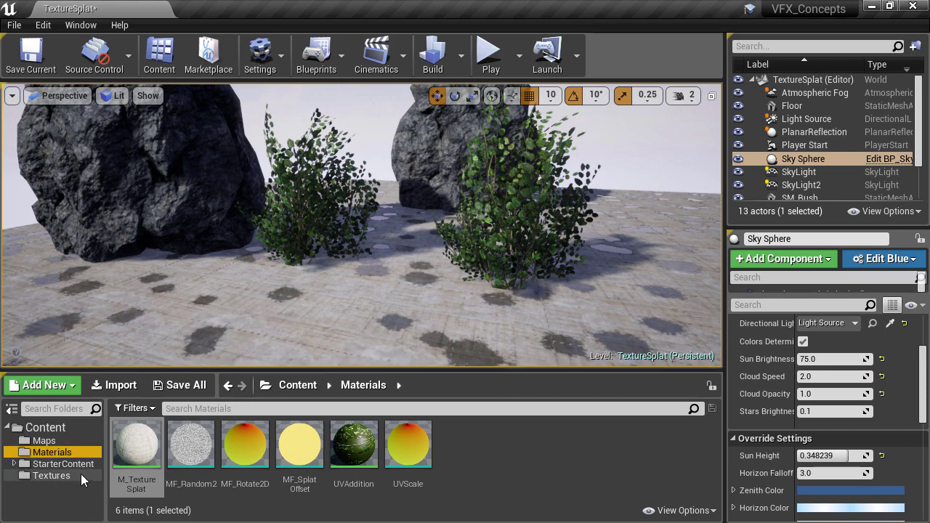
left_click(247, 439)
double_click(250, 439)
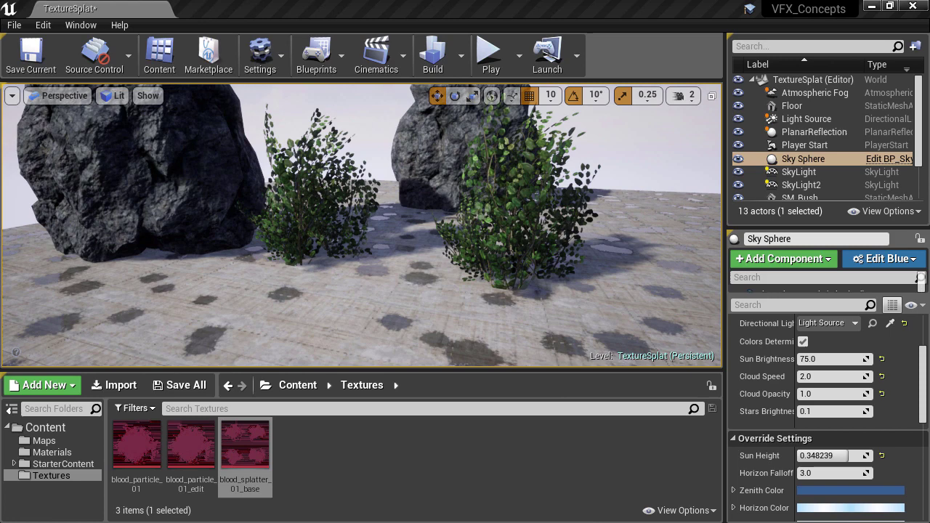
left_click_drag(0, 136, 496, 138)
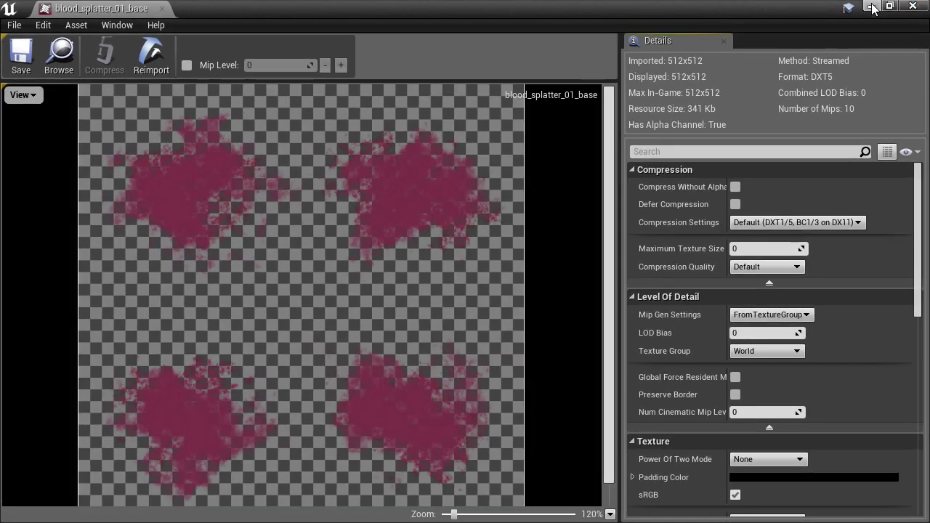
left_click(872, 7)
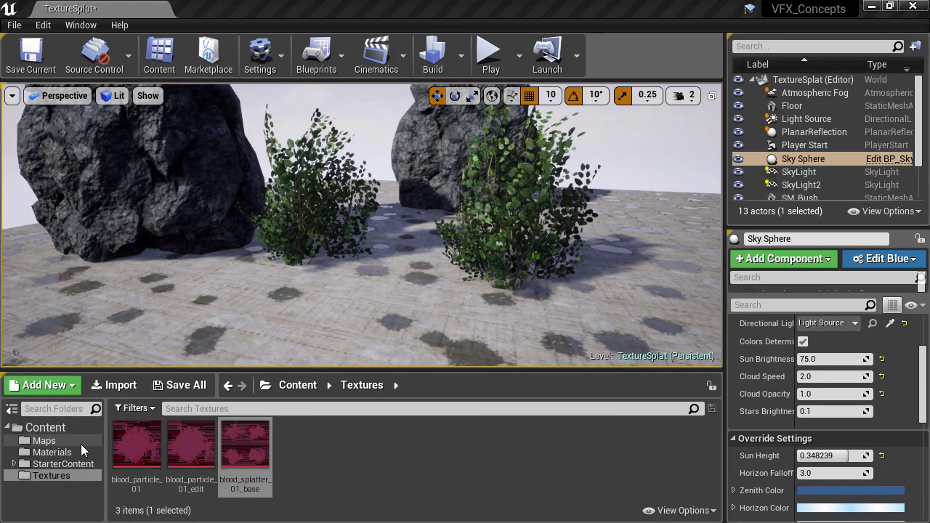
Open the M_TextureSplat material and move the Multiply Tiles group away from the Integer Tiles group to make room between them.
left_click(72, 449)
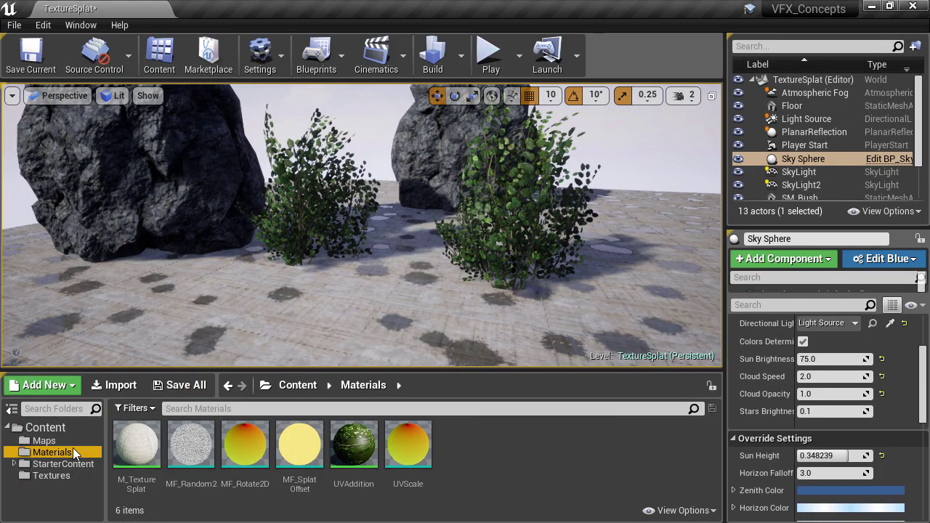
double_click(141, 436)
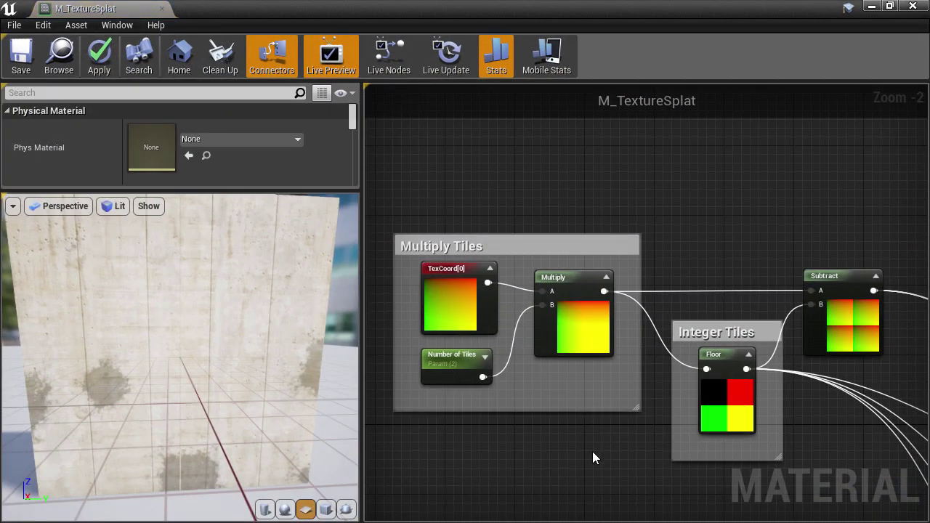
right_click_drag(593, 455, 593, 357)
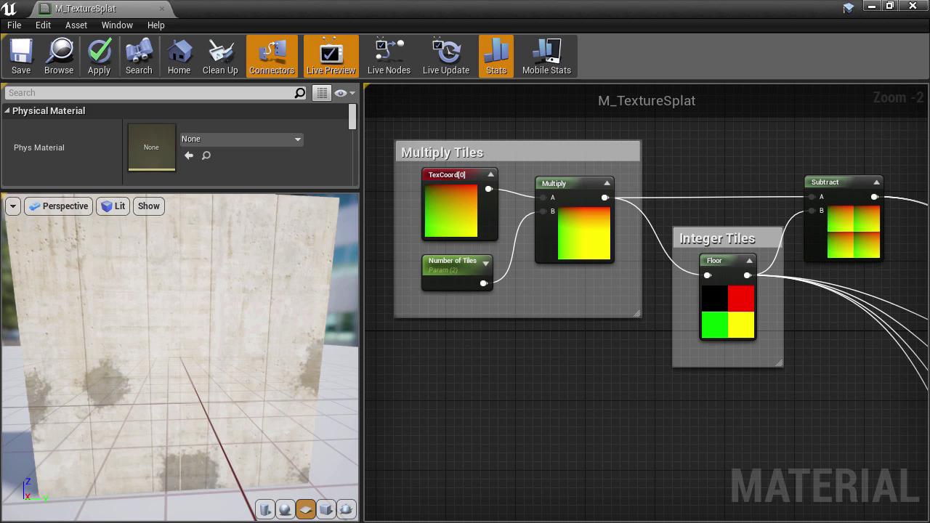
right_click_drag(692, 136, 829, 192)
left_click_drag(631, 252, 731, 325)
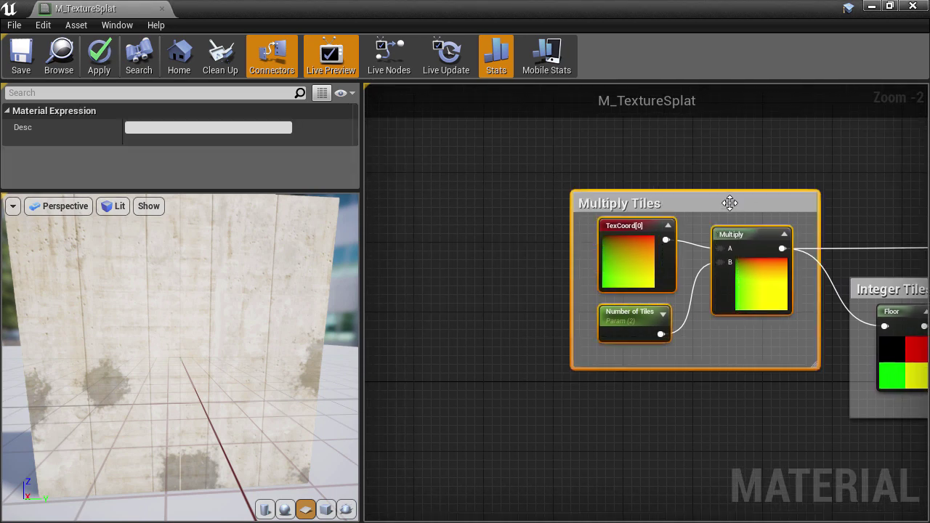
left_click_drag(729, 204, 539, 204)
right_click_drag(789, 200, 711, 157)
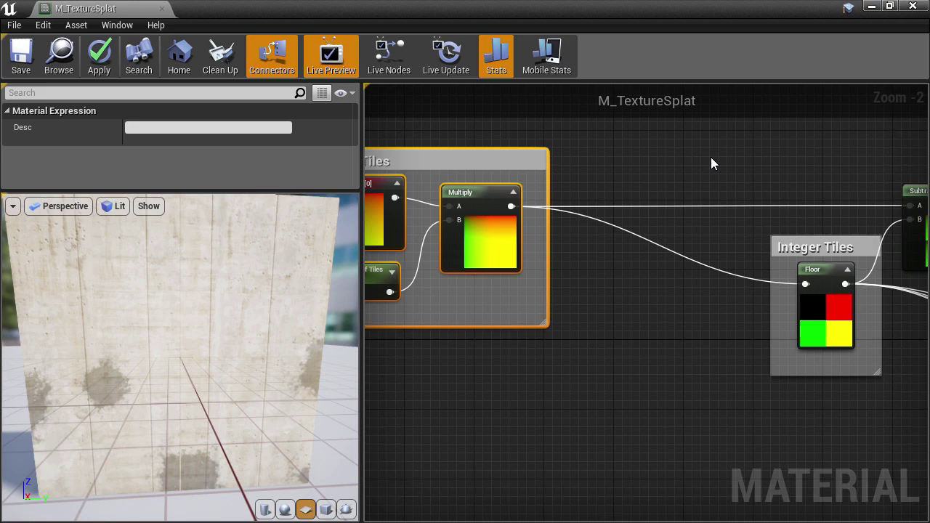
Insert a Multiply node after the Multiply Tiles output and connect its result to the Subtract node's A input and the Floor node.
left_click(687, 169)
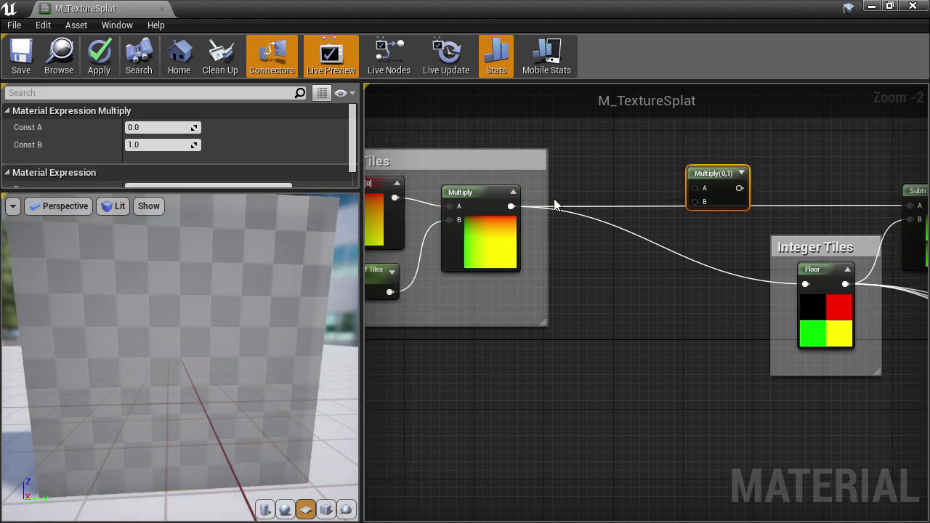
left_click_drag(511, 207, 703, 155)
right_click_drag(751, 151, 603, 187)
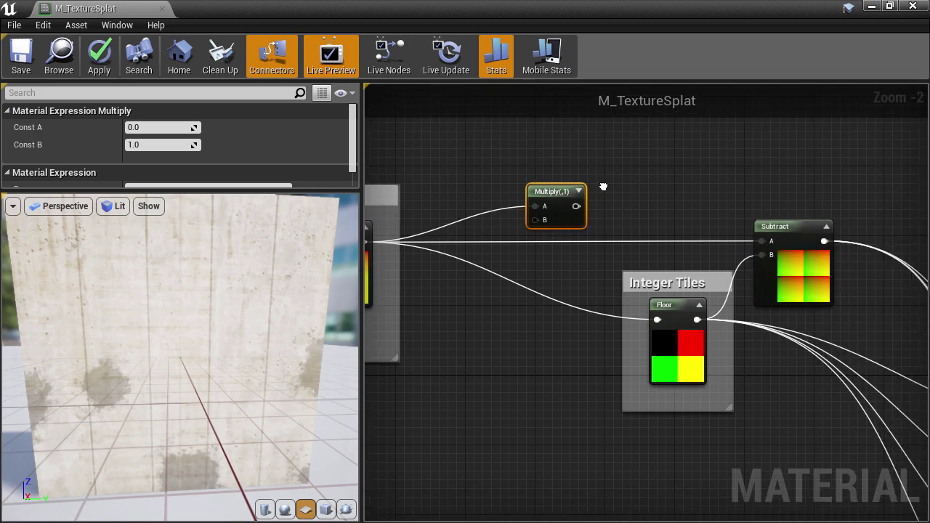
left_click_drag(580, 206, 761, 242)
left_click_drag(577, 206, 657, 319)
left_click_drag(550, 191, 533, 226)
Connect a constant to the new Multiply node's B input and convert it to a parameter named SubUVTiles.
right_click_drag(467, 334, 695, 253)
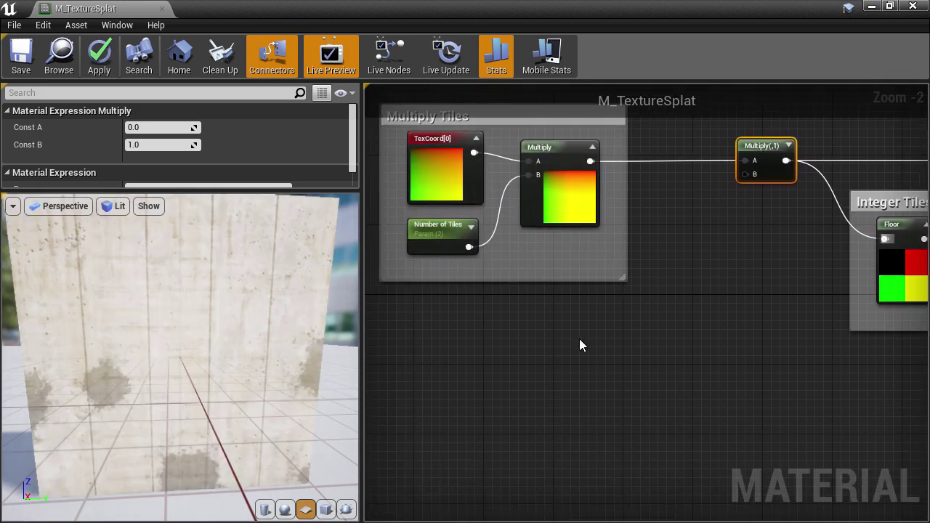
left_click(512, 329)
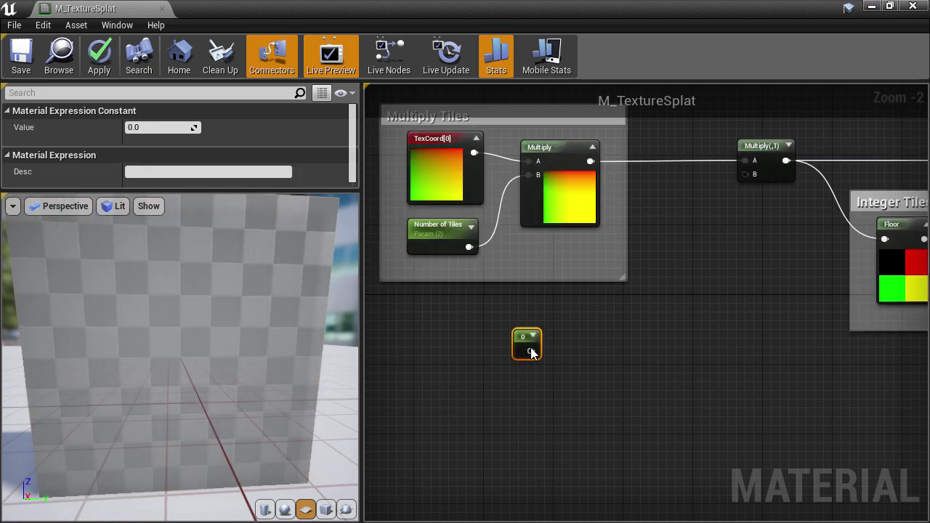
left_click_drag(529, 351, 746, 172)
right_click(522, 335)
left_click(574, 95)
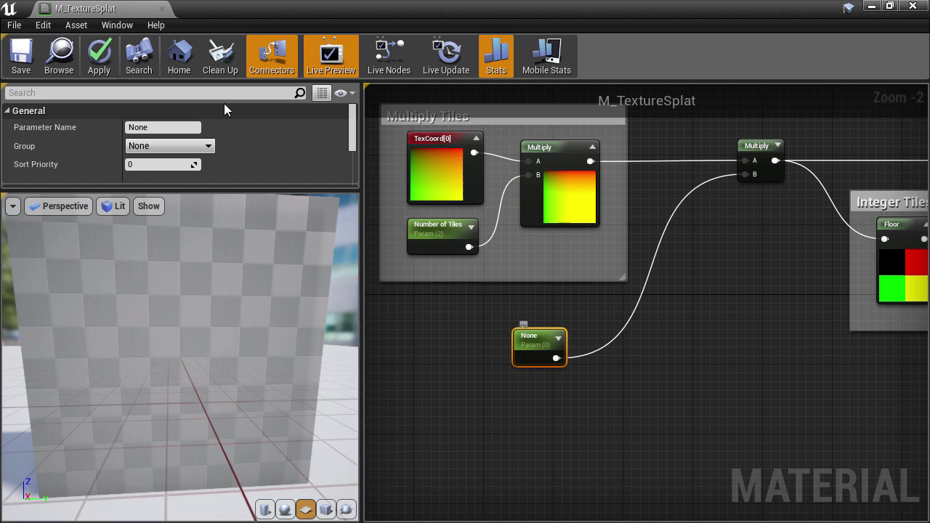
left_click(149, 128)
type("SubUV")
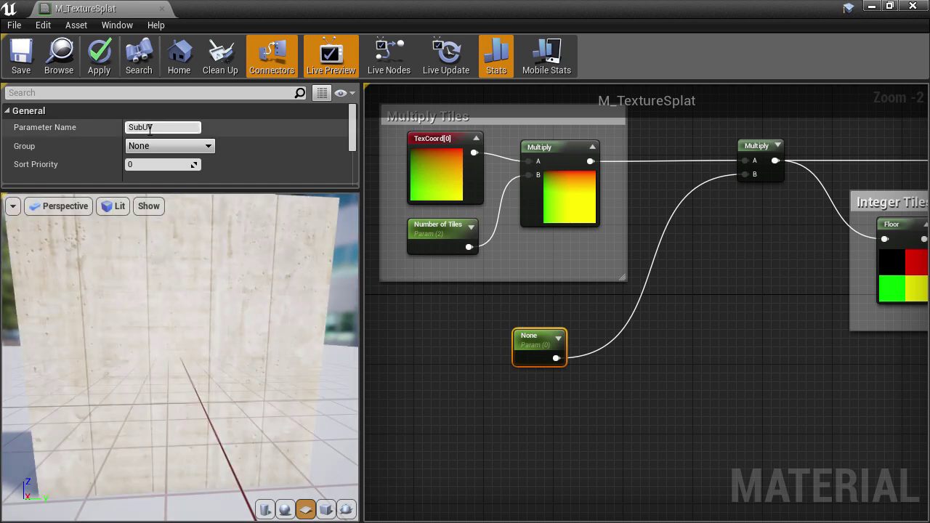
type("Tiles")
key("Return")
Set the SubUVTiles parameter's default value to 2.
right_click_drag(460, 319, 402, 315)
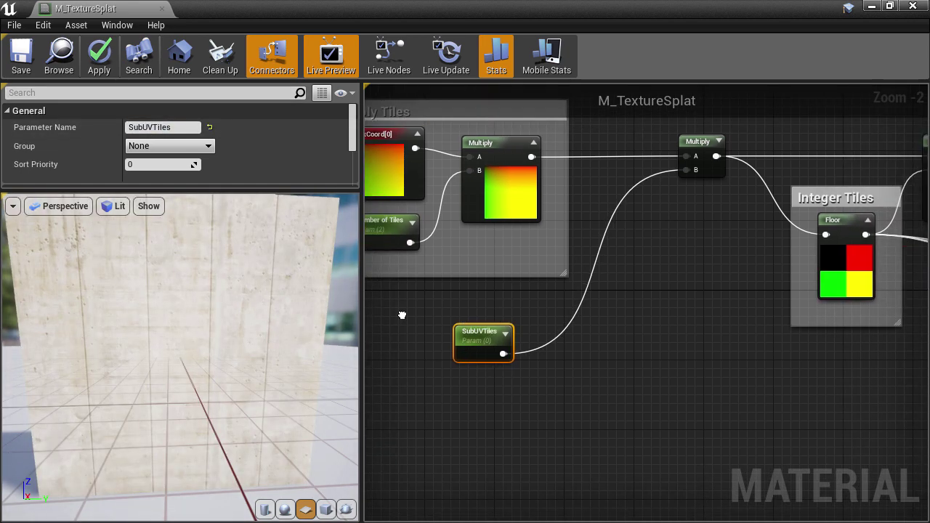
scroll(151, 165, "down", 2)
left_click(151, 163)
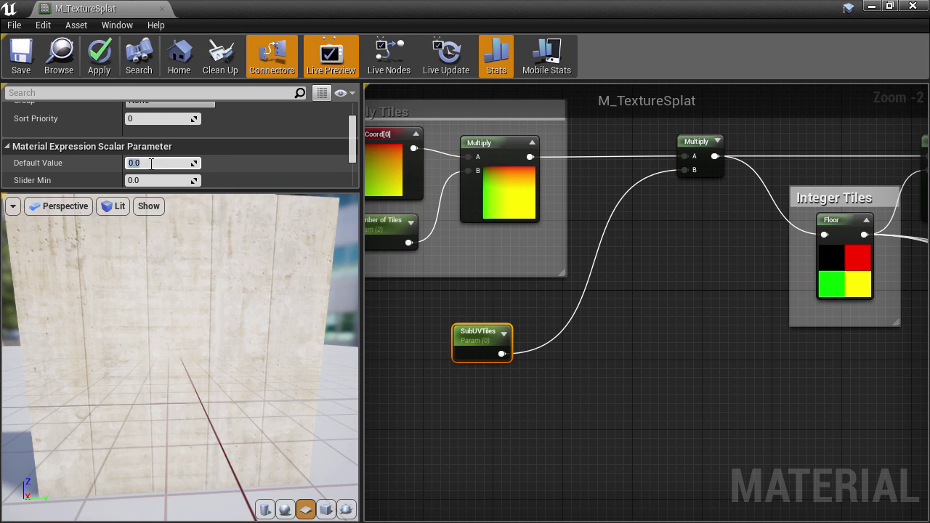
type("2")
key("Return")
Show the new Multiply node's preview and refresh the previews of the Floor and Subtract nodes.
left_click(717, 141)
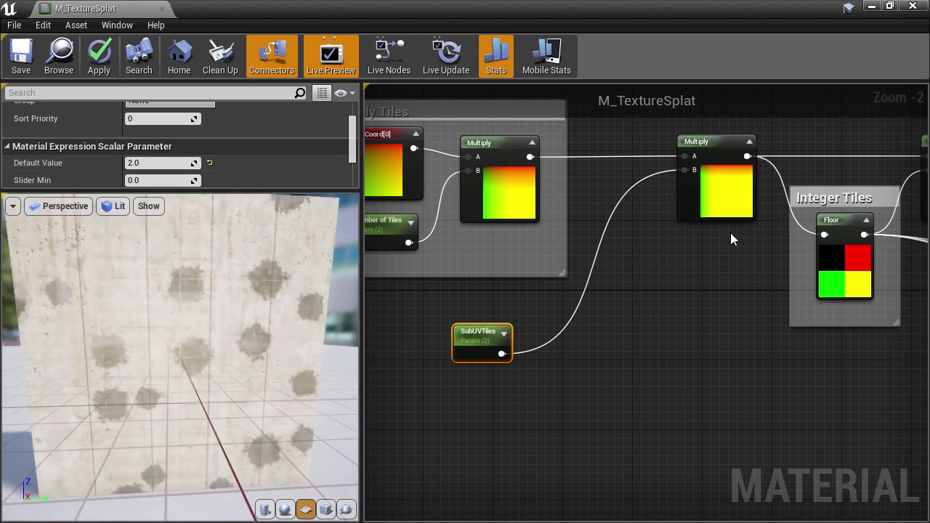
right_click_drag(730, 232, 534, 255)
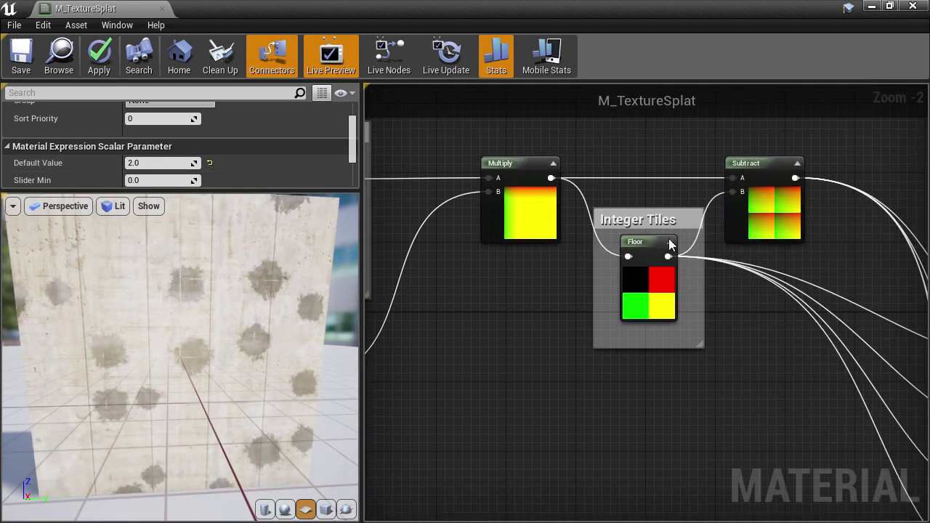
left_click(670, 242)
left_click(652, 242)
scroll(687, 272, "up", 1)
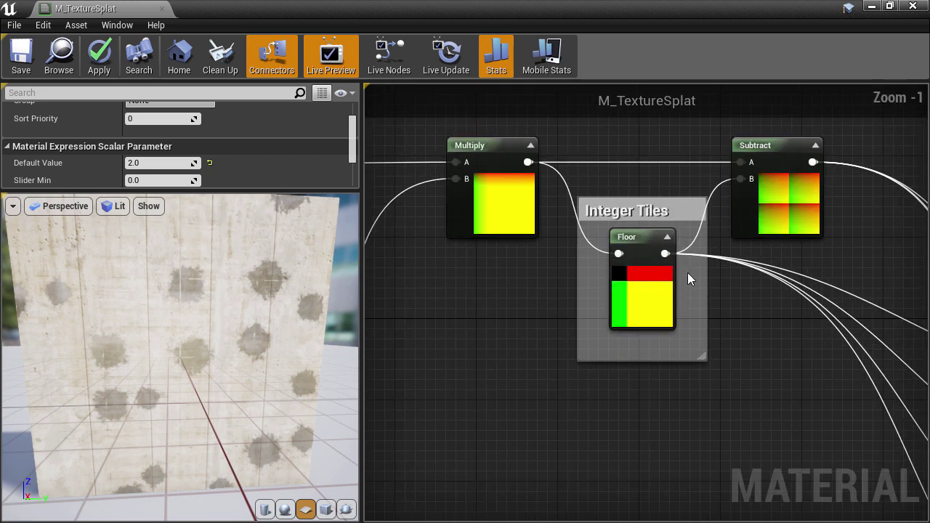
right_click_drag(687, 272, 596, 315)
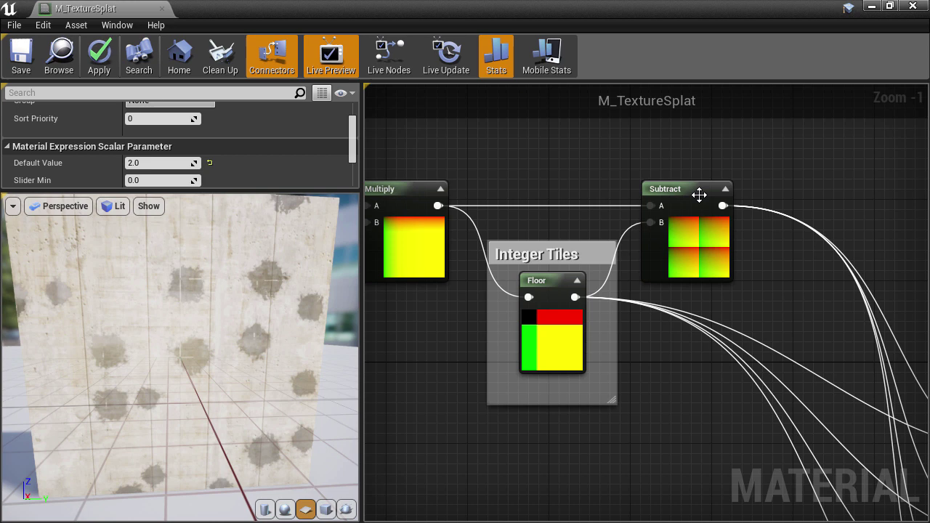
left_click(724, 189)
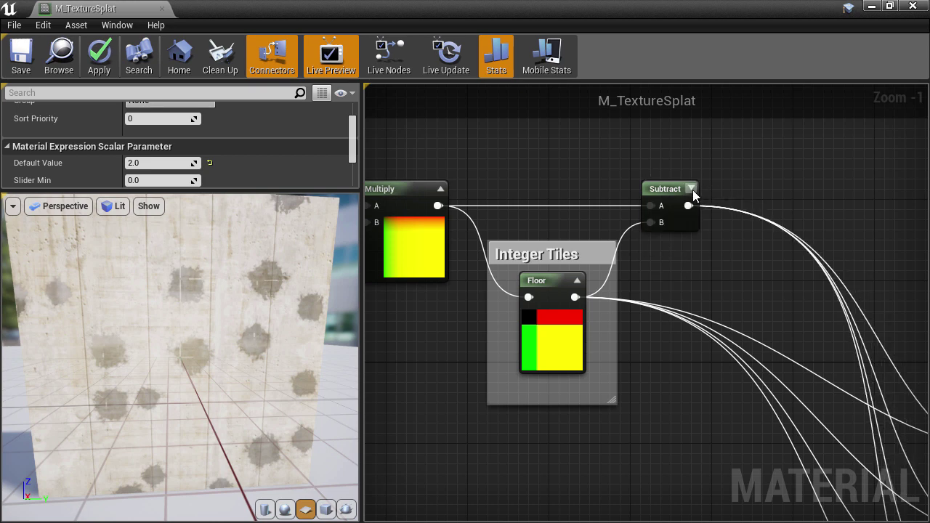
left_click(691, 188)
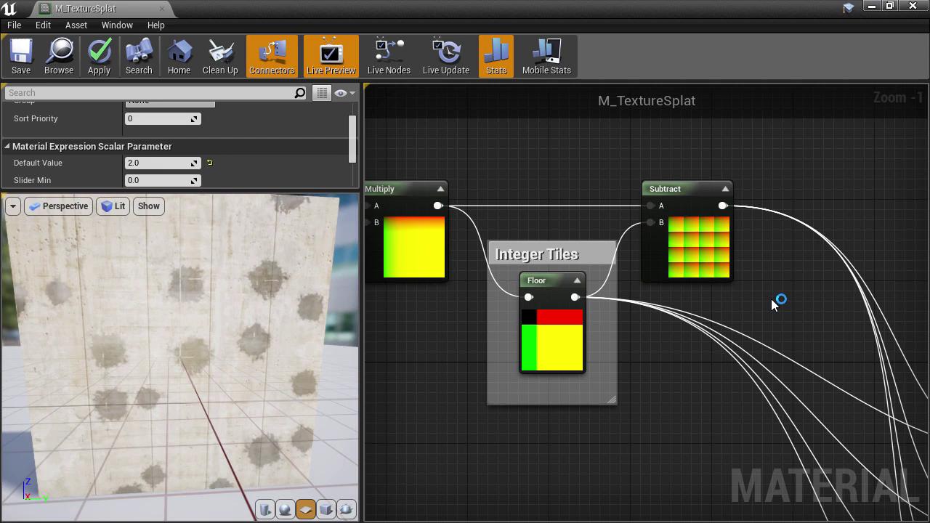
Open the MF_SplatOffset function and add a FunctionInput node below the 2dOffset input.
right_click_drag(889, 334, 391, 49)
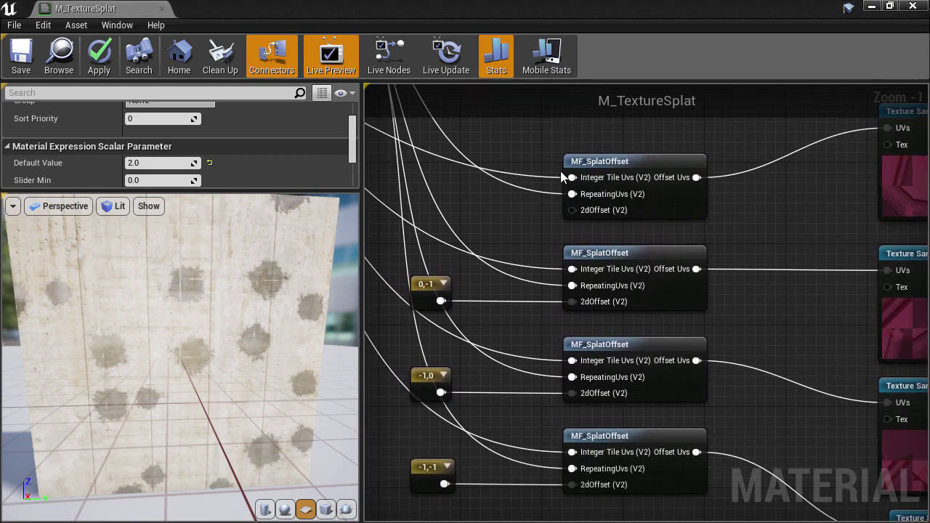
double_click(616, 167)
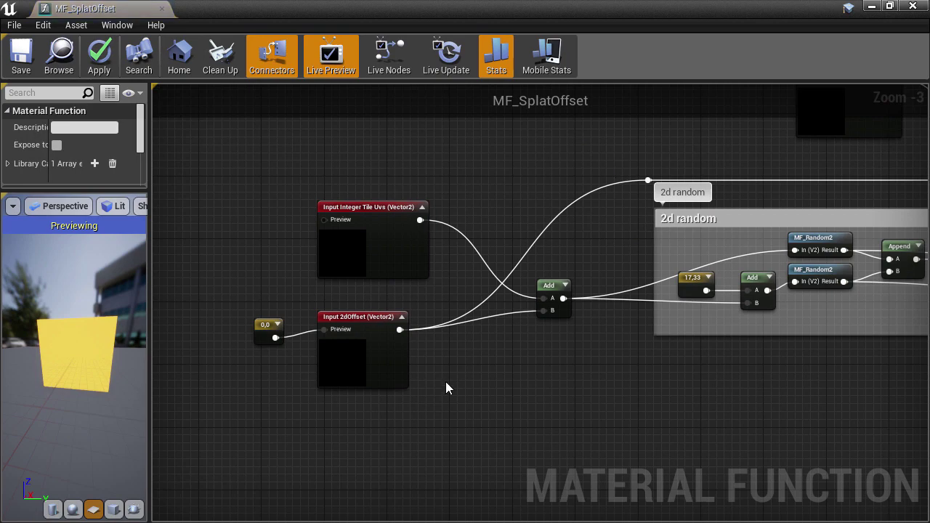
right_click_drag(445, 387, 461, 260)
right_click(366, 310)
type("func")
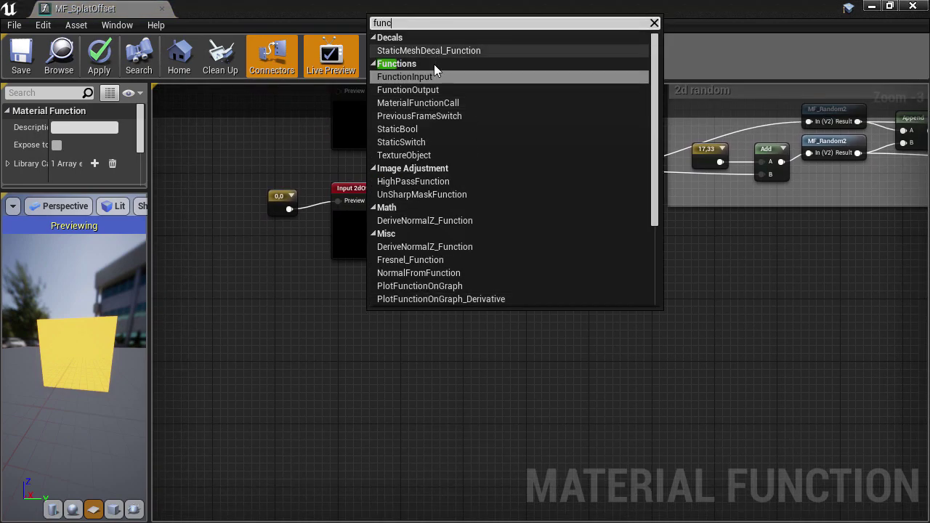
left_click(433, 76)
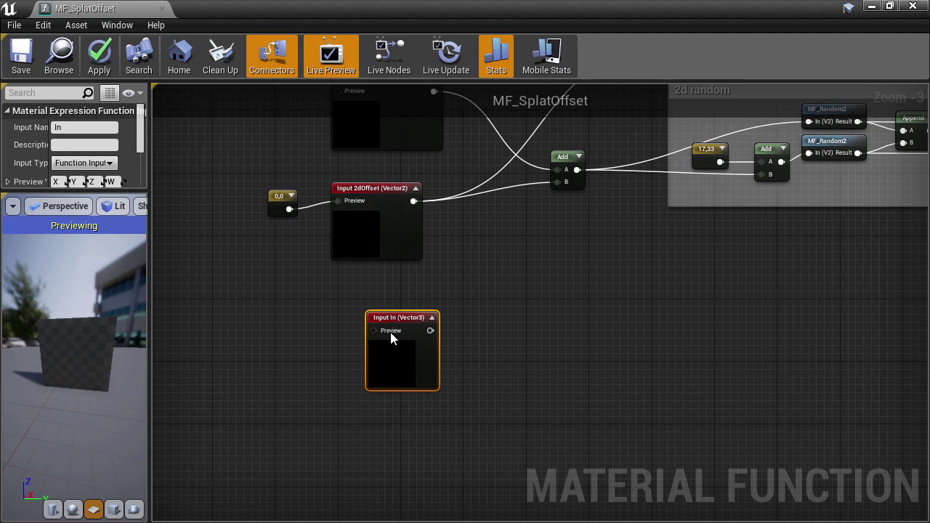
left_click_drag(391, 337, 355, 325)
Name the new function input subUVTiles and apply the changes to the function.
left_click(84, 128)
type("s")
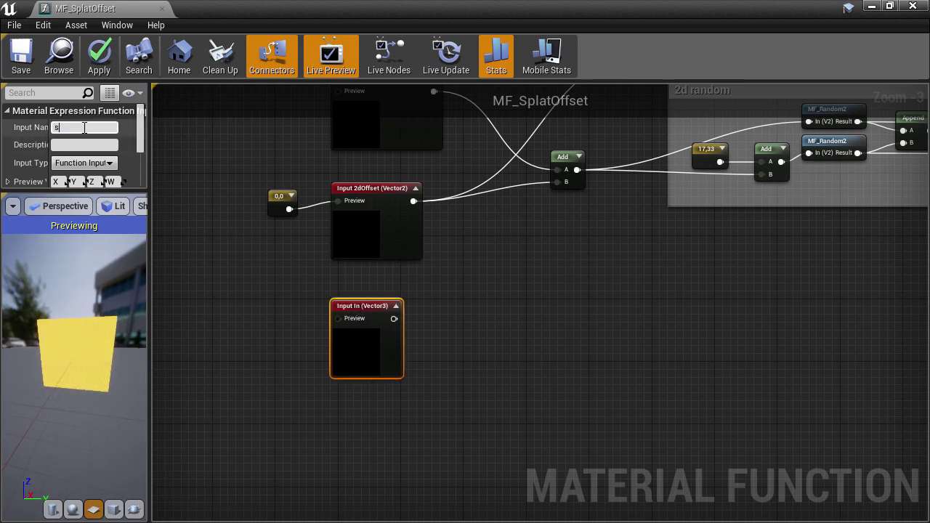
type("ubUVTiles")
key("Return")
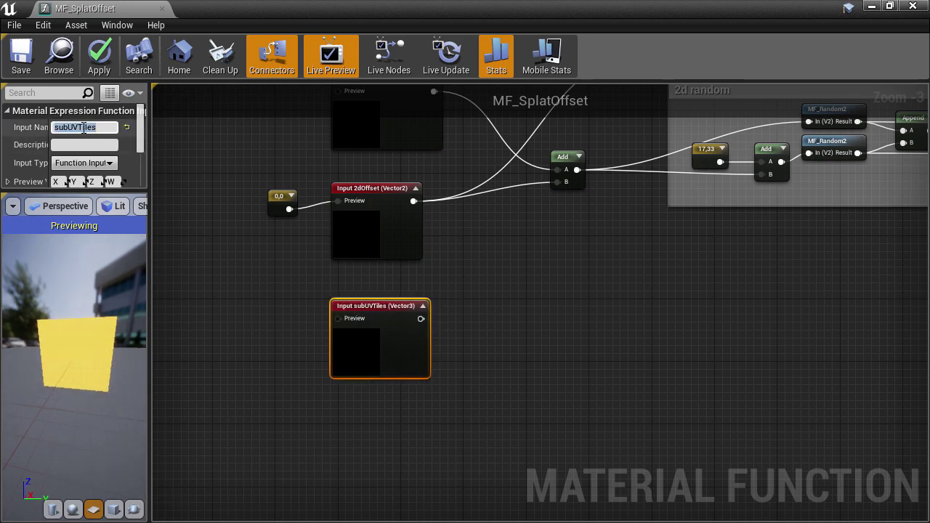
right_click_drag(610, 283, 547, 340)
left_click(100, 55)
left_click(21, 60)
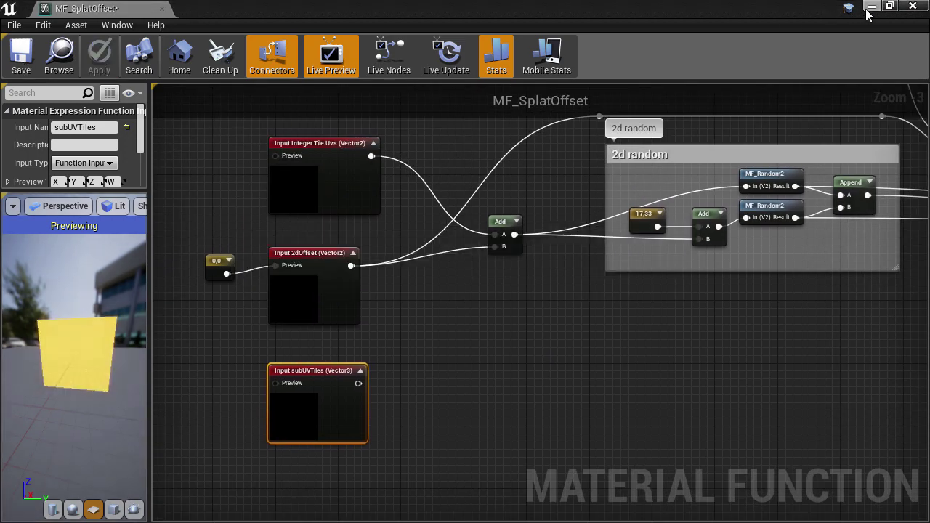
Back in M_TextureSplat, connect the SubUVTiles parameter to the subUVTiles input of all four MF_SplatOffset nodes.
left_click(868, 8)
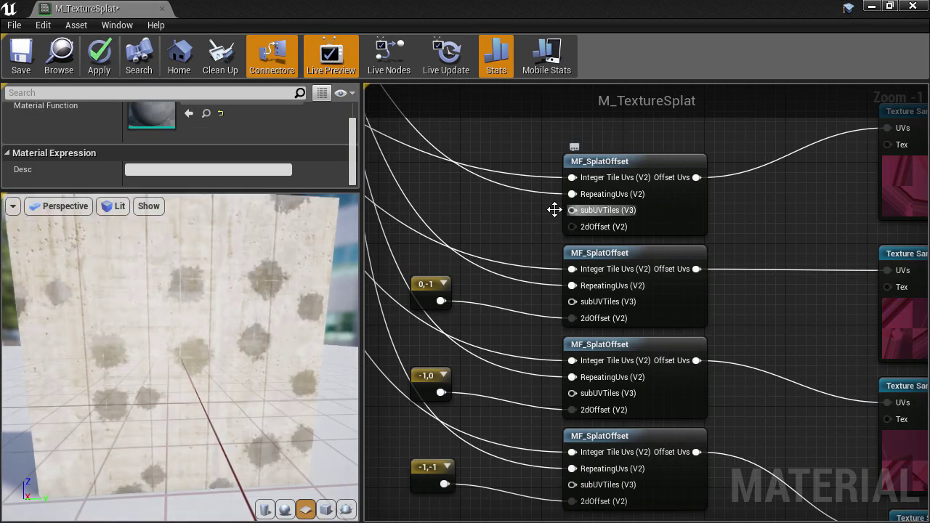
right_click_drag(422, 196, 652, 265)
scroll(562, 251, "down", 2)
right_click_drag(475, 247, 861, 252)
left_click_drag(432, 236, 815, 280)
left_click_drag(812, 352, 493, 239)
left_click_drag(493, 239, 833, 420)
right_click_drag(793, 485, 759, 434)
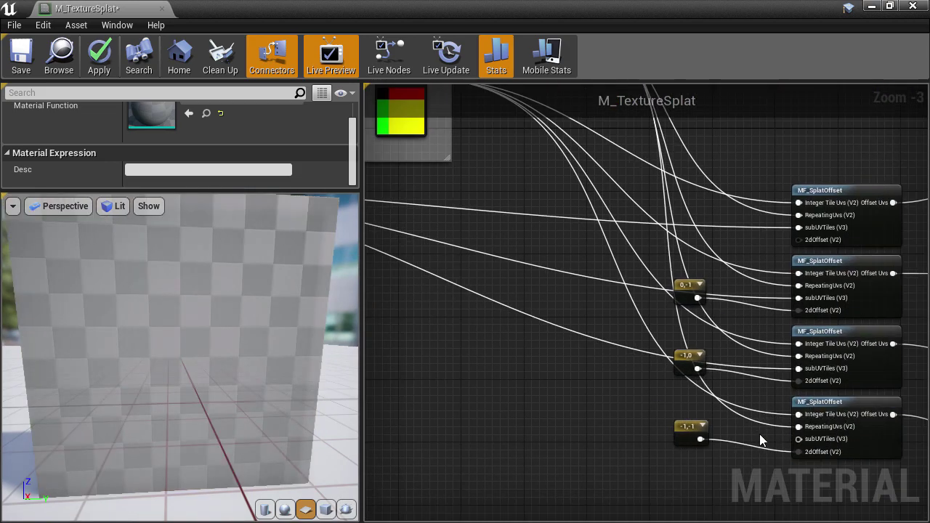
left_click_drag(799, 440, 414, 186)
Open the MF_SplatOffset function and add a Multiply node with the 2d random Append output connected to its A input.
right_click_drag(477, 243, 46, 257)
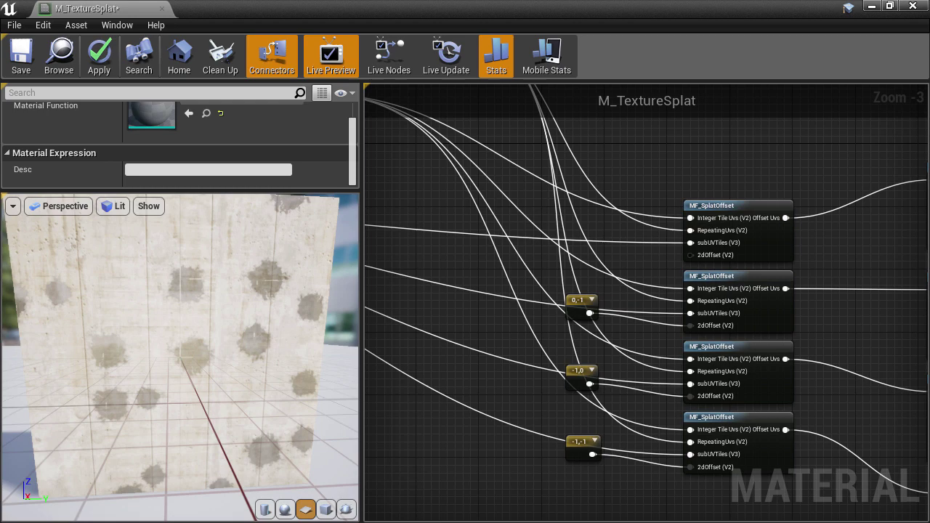
double_click(708, 207)
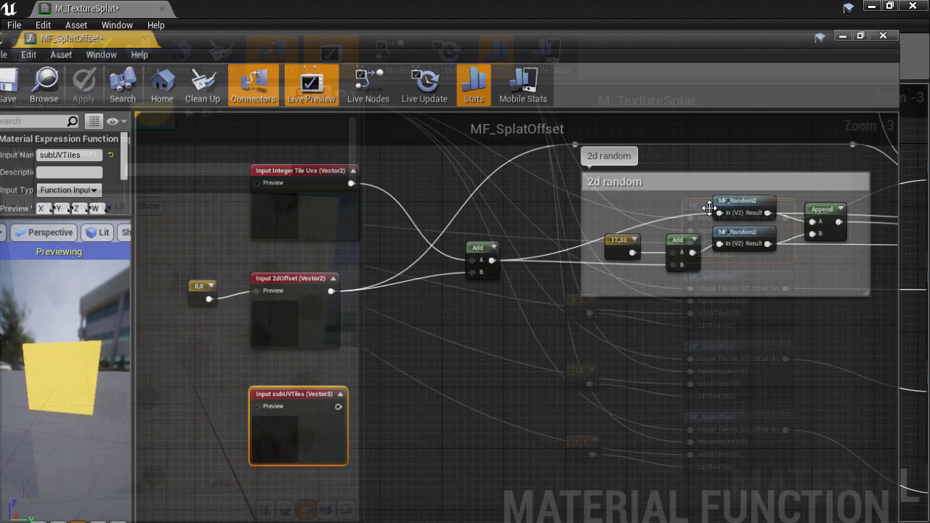
right_click_drag(527, 339, 333, 397)
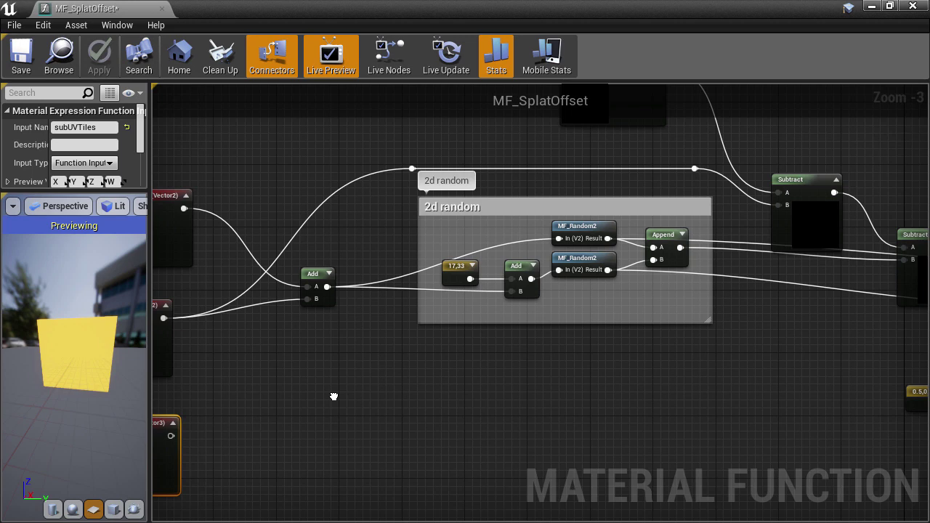
right_click_drag(333, 396, 270, 355)
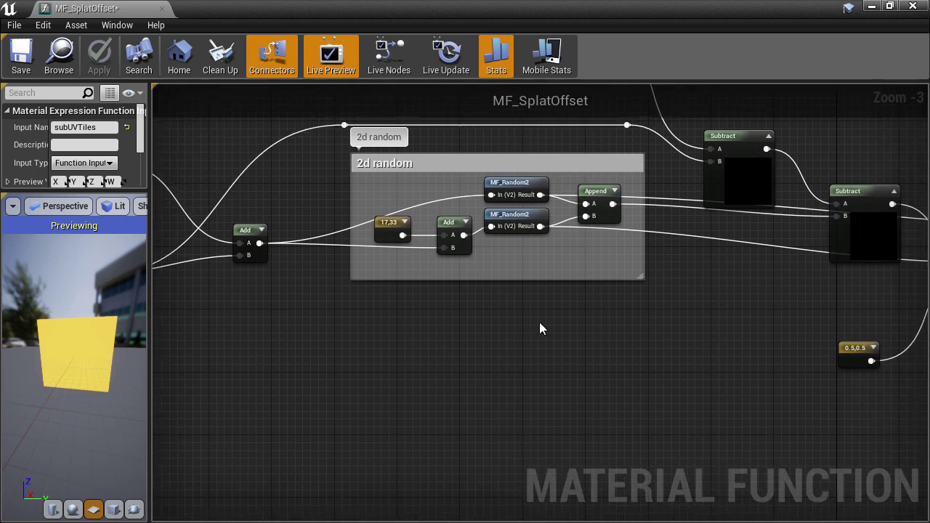
left_click(685, 348)
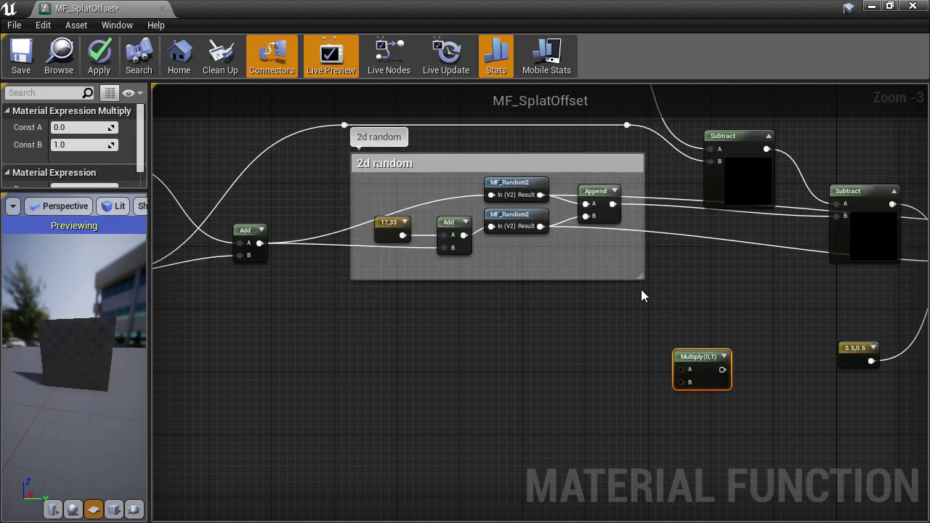
left_click_drag(612, 204, 680, 370)
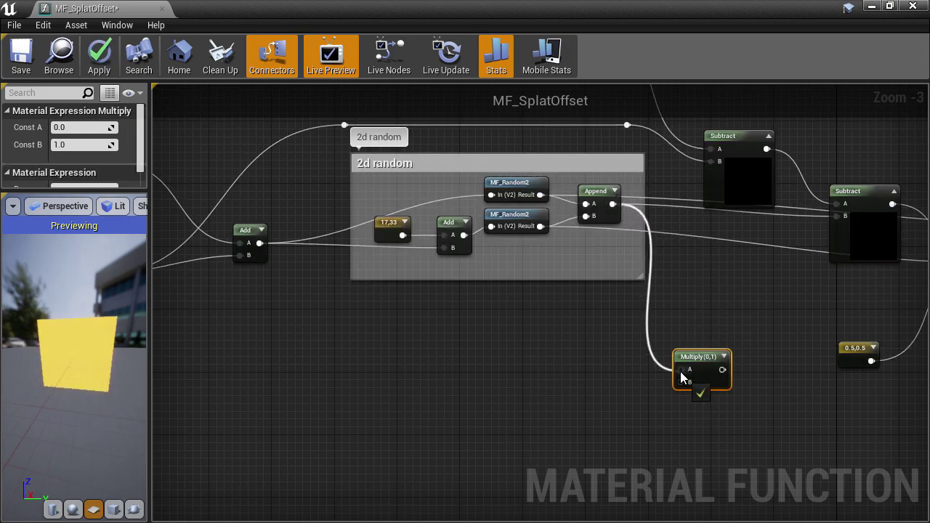
Connect the subUVTiles input's output to the B input of the new Multiply node.
scroll(506, 362, "up", 2)
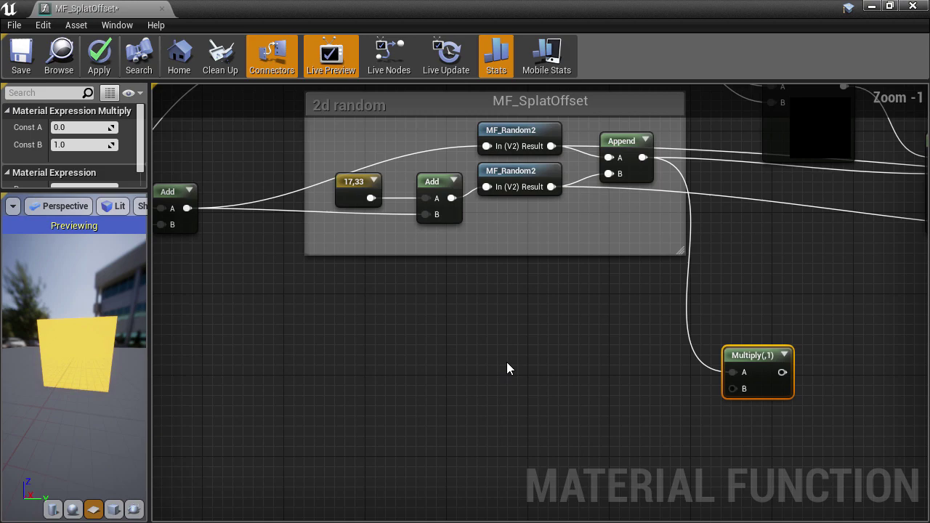
right_click_drag(506, 361, 736, 318)
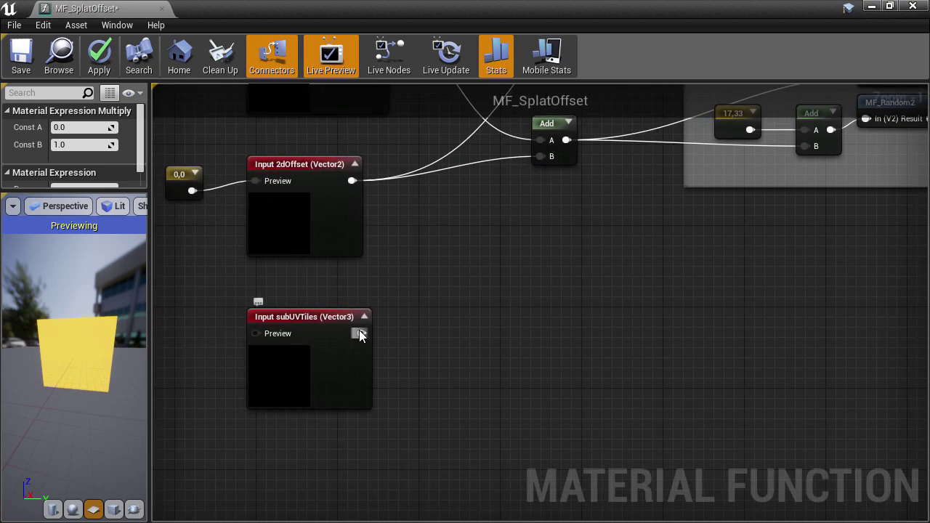
left_click_drag(361, 333, 692, 311)
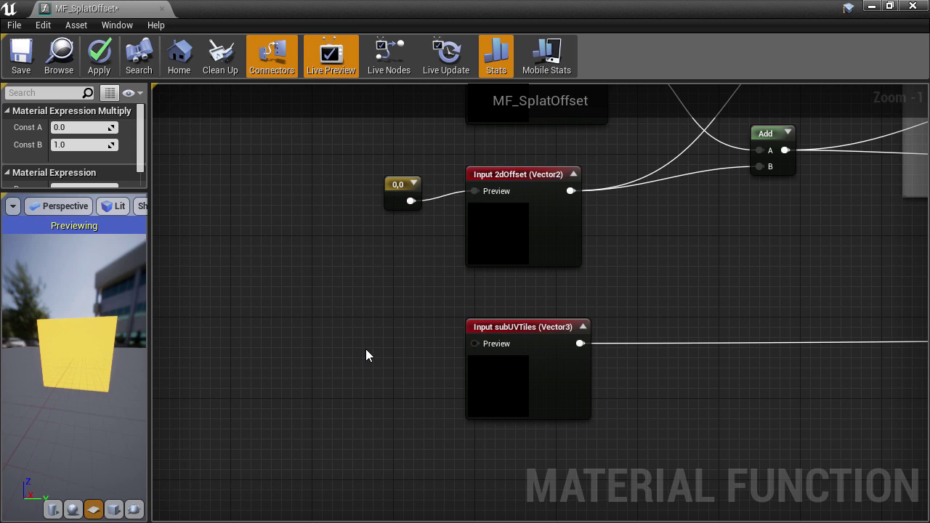
Add a Constant node with value 4 and connect it to the Preview pin of the subUVTiles input.
left_click(365, 349)
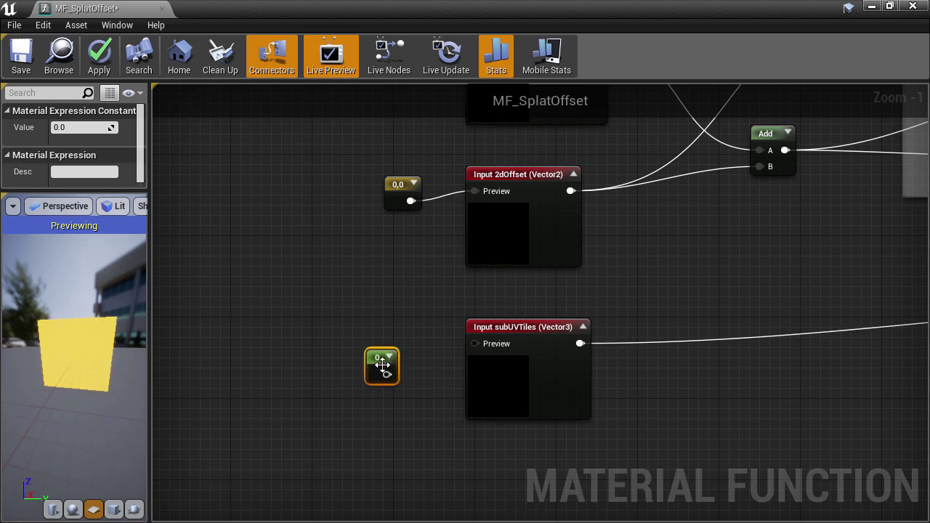
left_click_drag(387, 374, 474, 343)
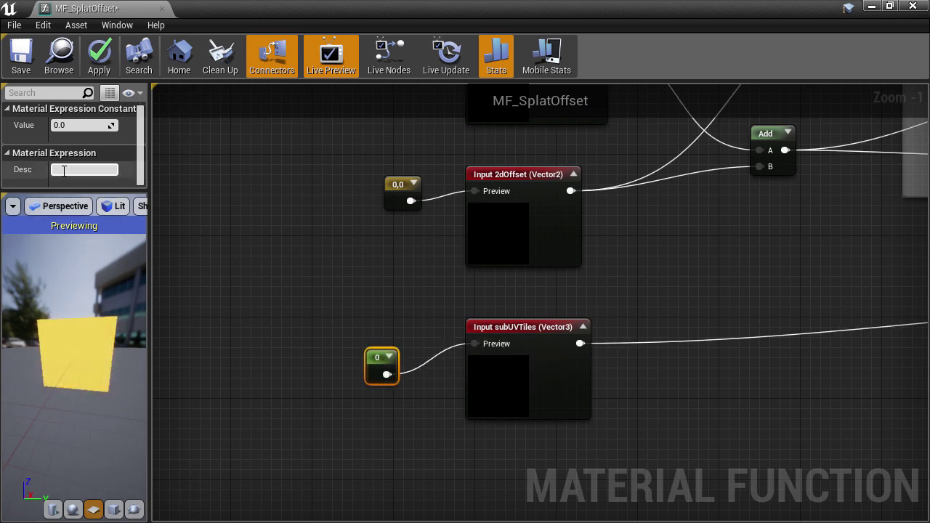
left_click(76, 125)
type("4")
key("Return")
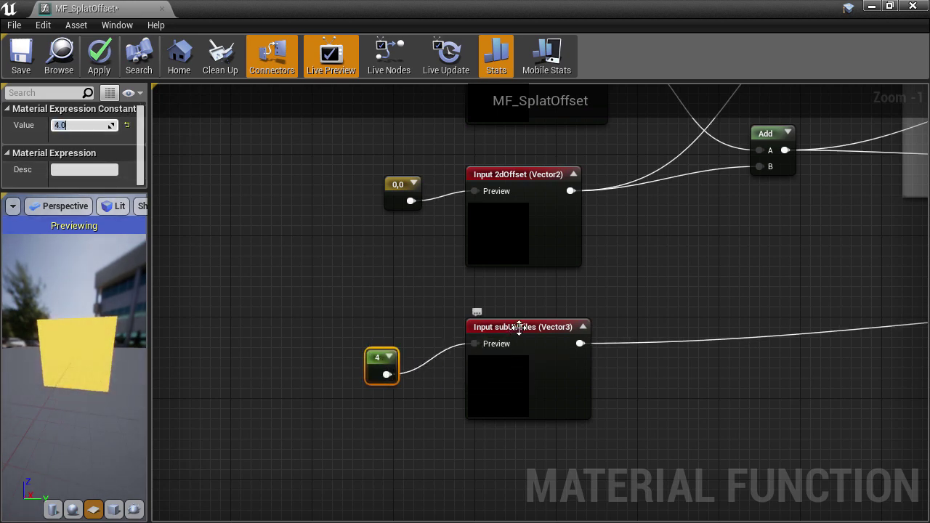
Enable Use Preview Value as Default for the subUVTiles input and move its constant up in line with it.
left_click(518, 326)
scroll(36, 171, "down", 2)
left_click(57, 152)
left_click_drag(150, 140, 216, 145)
left_click_drag(442, 354, 448, 334)
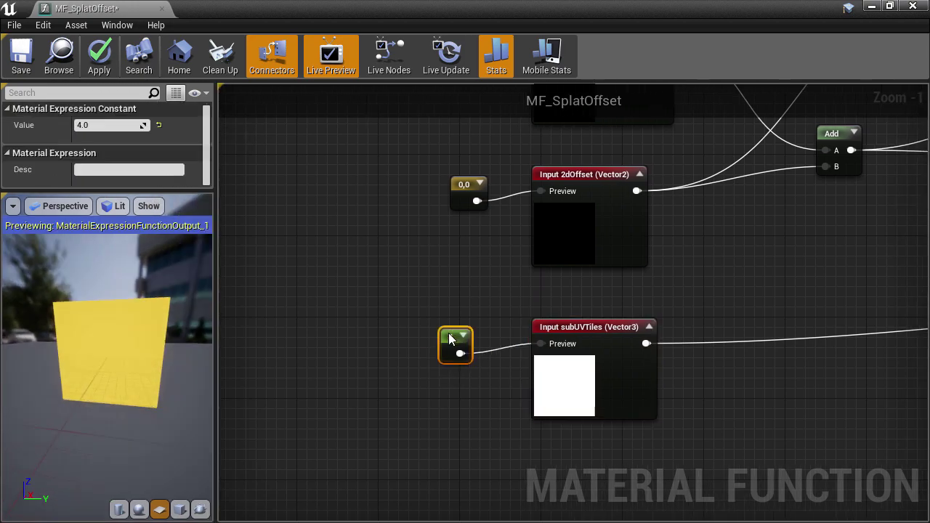
Show the preview of the Multiply node fed by the Append node and subUVTiles.
right_click_drag(802, 306, 220, 299)
left_click(637, 300)
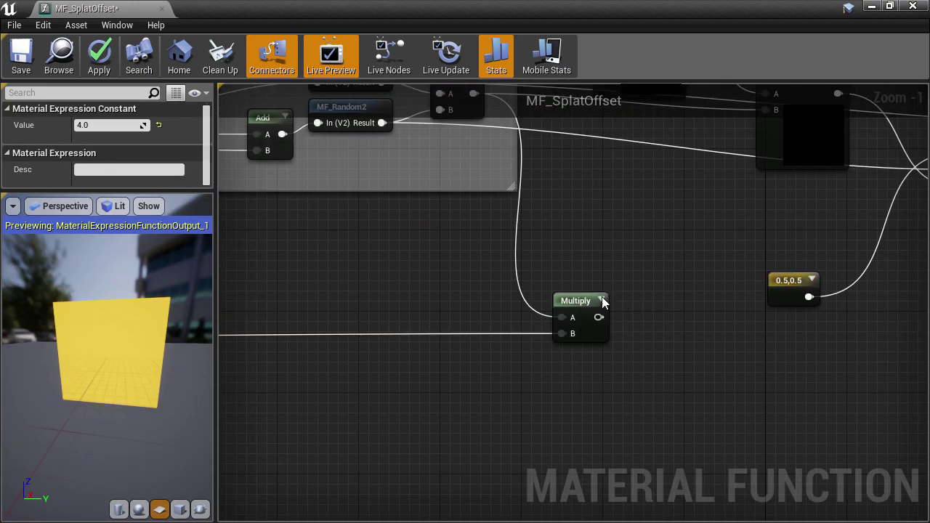
left_click(601, 299)
left_click(602, 299)
right_click_drag(588, 248, 698, 327)
Back in M_TextureSplat, copy the Multiply Tiles group, SubUVTiles parameter, following Multiply node and Integer Tiles group.
scroll(385, 331, "down", 1)
right_click_drag(385, 331, 855, 363)
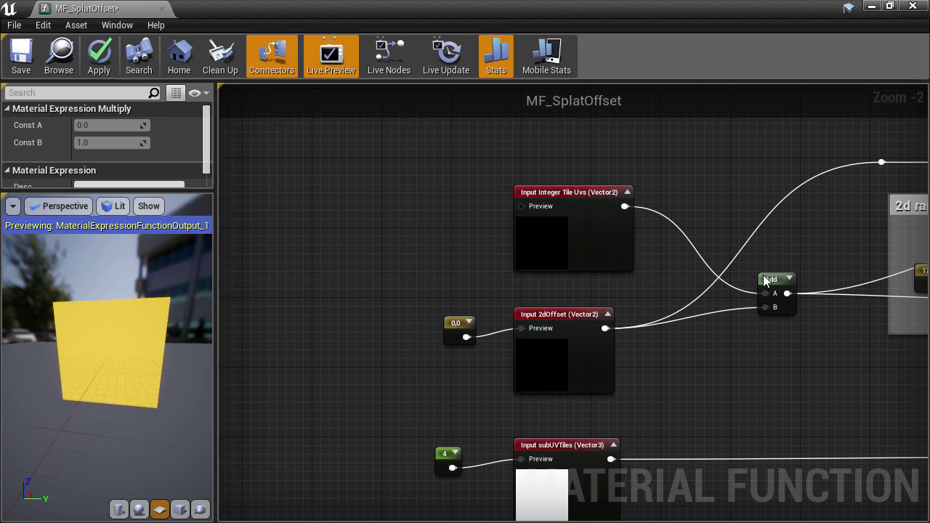
left_click(871, 6)
right_click_drag(496, 126, 928, 278)
right_click_drag(579, 302, 695, 293)
scroll(654, 289, "down", 1)
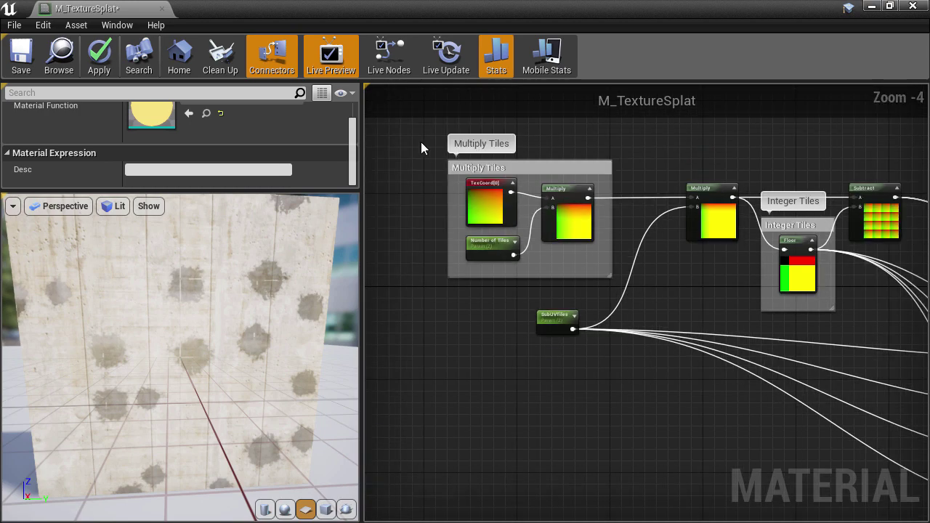
left_click_drag(402, 129, 790, 352)
right_click_drag(768, 439, 416, 249)
Paste the copied nodes into MF_SplatOffset and connect the Floor output to the Preview pin of the Integer Tile Uvs input.
double_click(557, 152)
right_click_drag(556, 153, 735, 147)
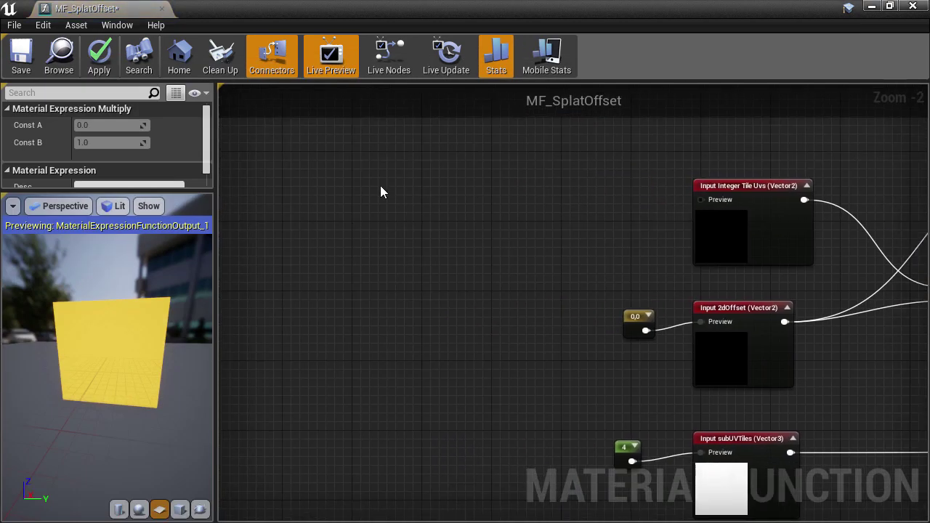
key("ctrl+v")
left_click_drag(510, 202, 515, 122)
left_click_drag(496, 174, 700, 198)
Enable Use Preview Value as Default for the Integer Tile Uvs input and apply the function changes.
left_click(702, 189)
scroll(27, 150, "down", 3)
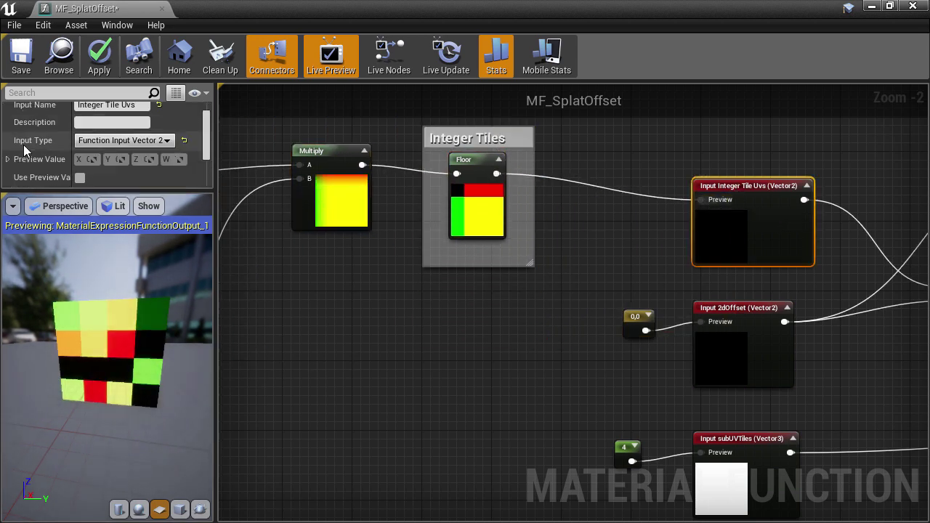
left_click(80, 132)
left_click(100, 61)
Set the preview viewport to an unlit Left view and widen it.
right_click_drag(573, 364, 485, 299)
left_click(64, 206)
left_click(62, 288)
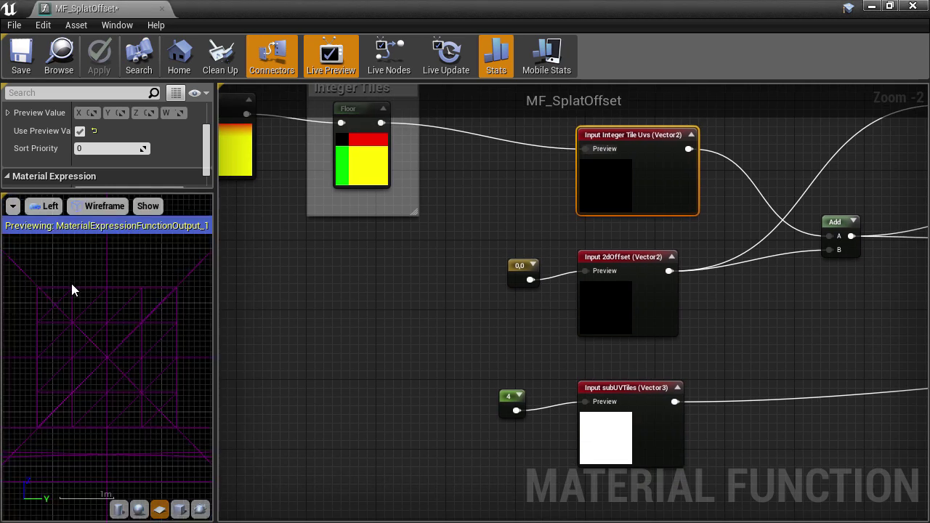
left_click(104, 206)
left_click(106, 250)
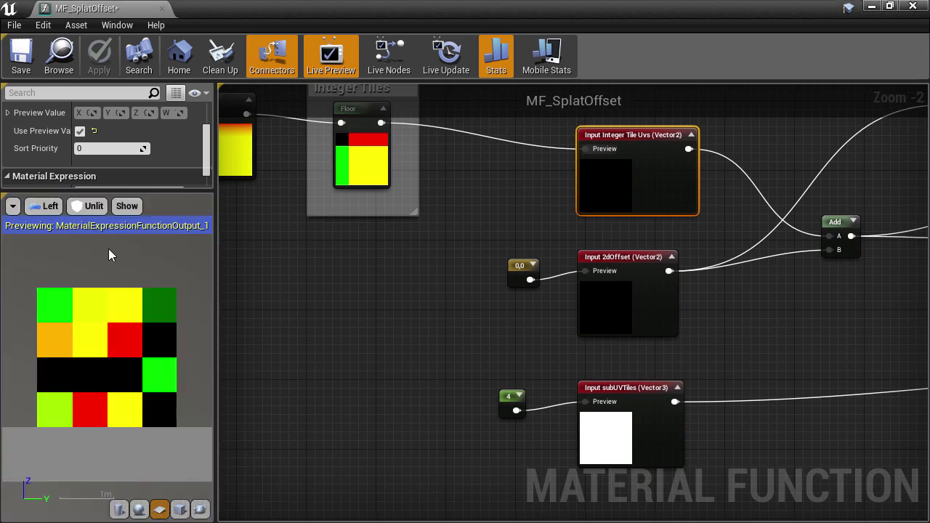
right_click_drag(592, 161, 260, 300)
left_click_drag(216, 284, 296, 284)
Refresh the preview of the Multiply node below the 2d random group by collapsing and reopening it.
right_click_drag(712, 312, 285, 211)
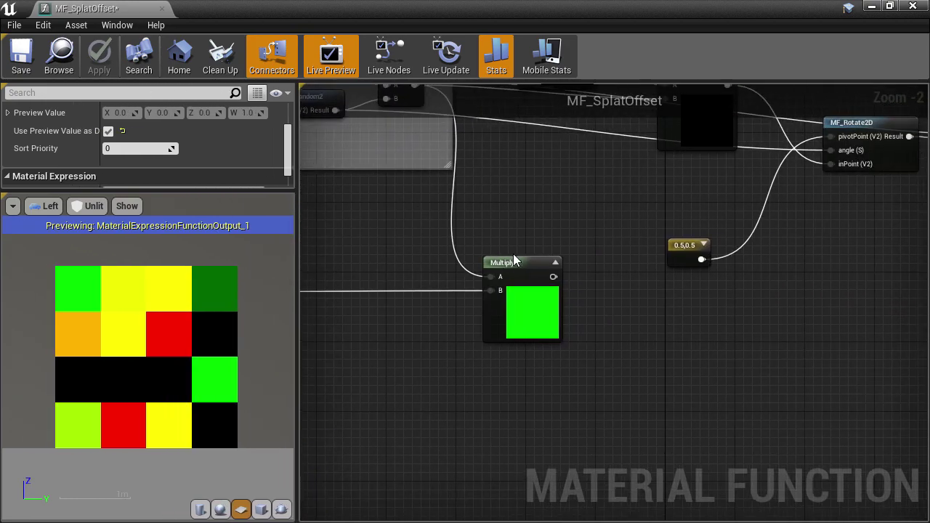
scroll(556, 267, "up", 1)
left_click(555, 263)
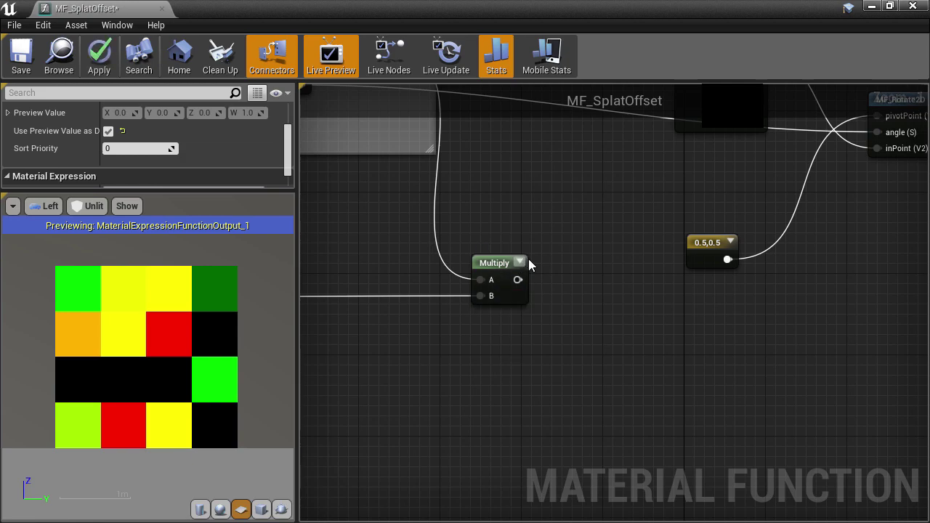
left_click(519, 263)
Add a Floor node after this Multiply node, connect the Multiply output to it and show its preview.
right_click_drag(602, 268, 439, 215)
right_click(511, 295)
type("floor")
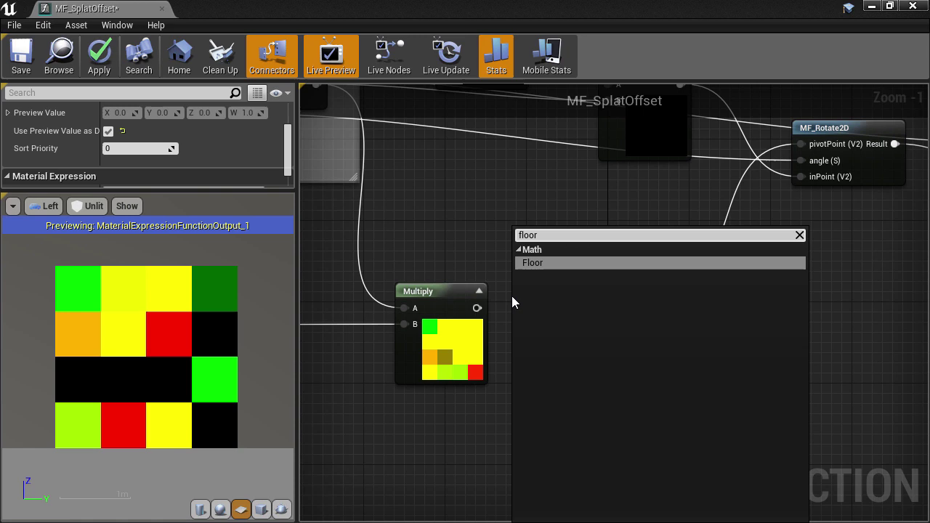
left_click(533, 262)
left_click_drag(477, 308, 523, 291)
left_click(543, 291)
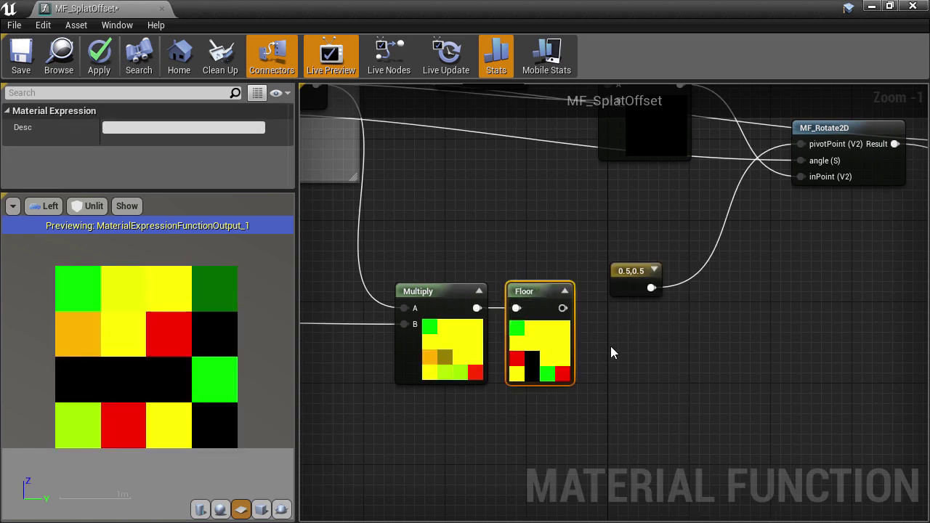
Refresh the preview of the Subtract node that feeds MF_Rotate2D and inspect the RepeatingUvs input.
right_click_drag(486, 228, 498, 315)
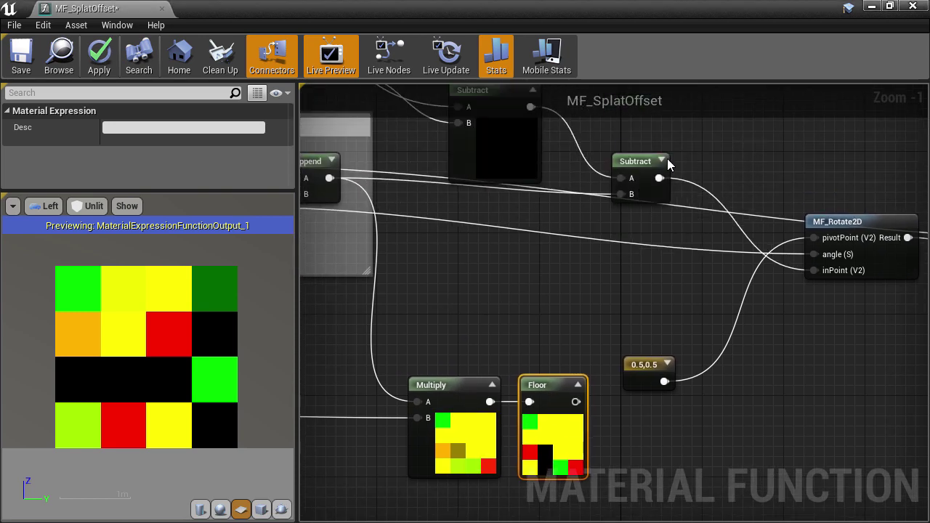
left_click(661, 161)
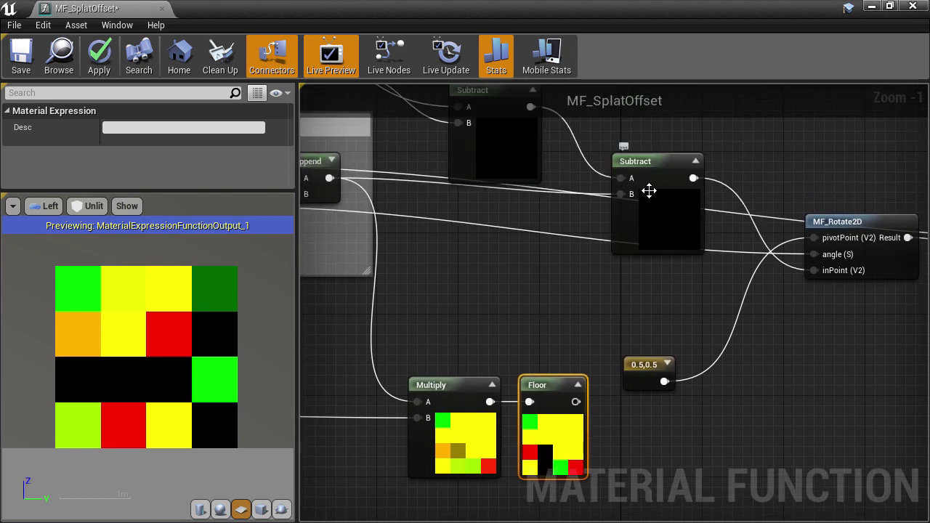
right_click_drag(628, 208, 835, 372)
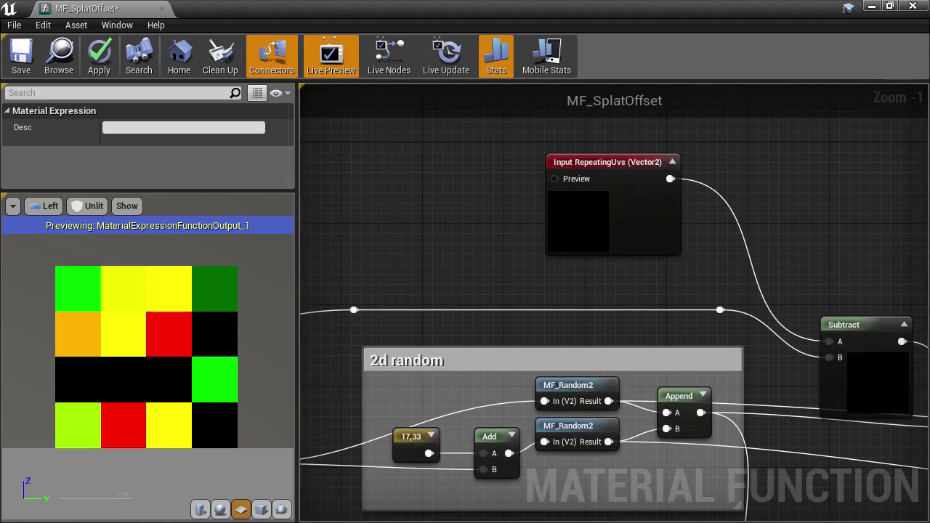
Switch back to M_TextureSplat and copy the Subtract node beside the Integer Tiles group.
left_click(870, 6)
right_click_drag(506, 182, 782, 257)
scroll(783, 256, "up", 2)
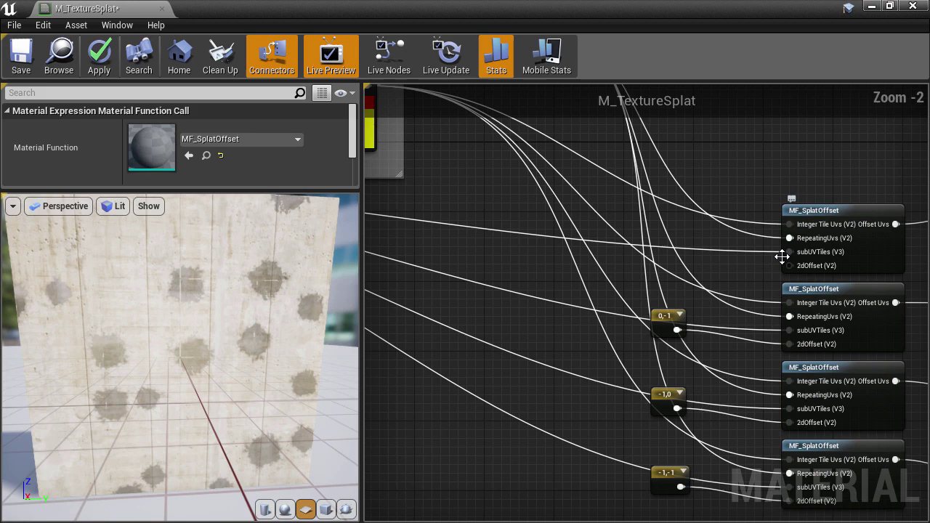
right_click_drag(732, 237, 785, 415)
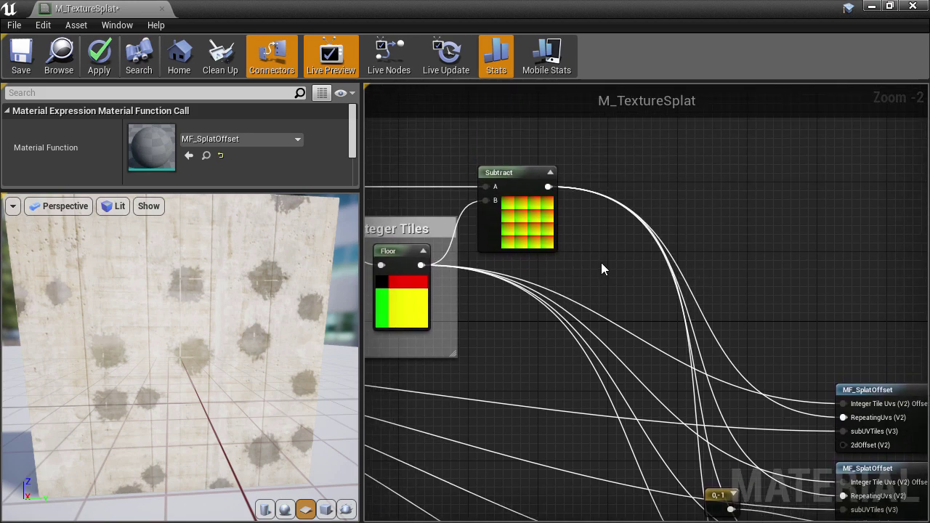
right_click_drag(601, 270, 635, 241)
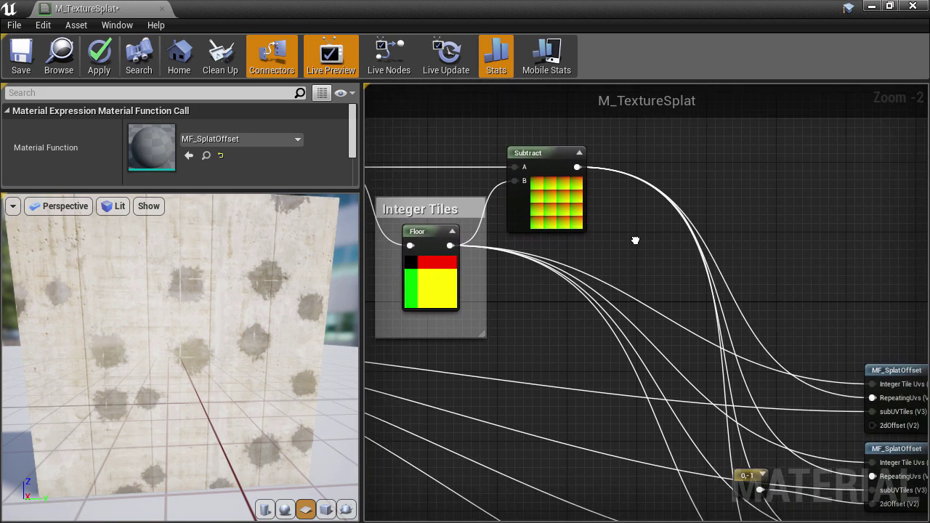
left_click(561, 209)
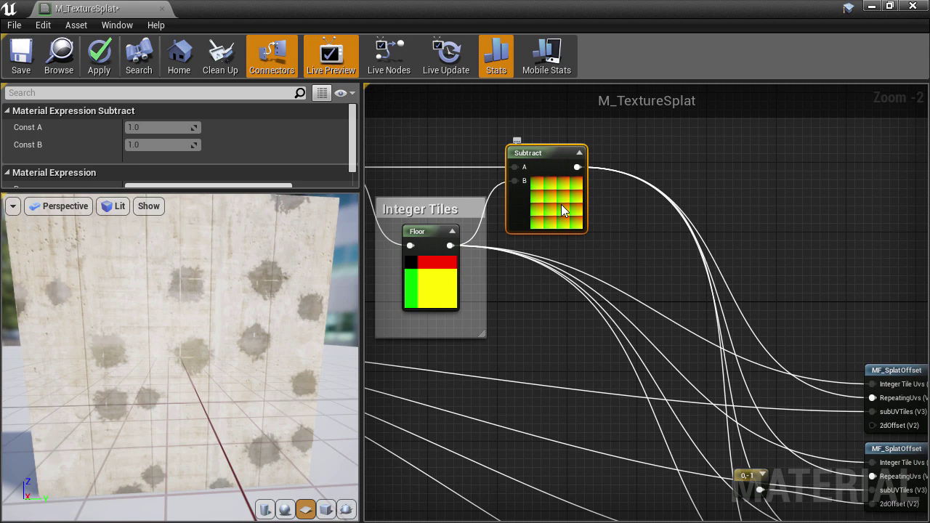
Paste the Subtract node into MF_SplatOffset, connecting the Multiply output to A and the Integer Tiles Floor output to B.
double_click(889, 369)
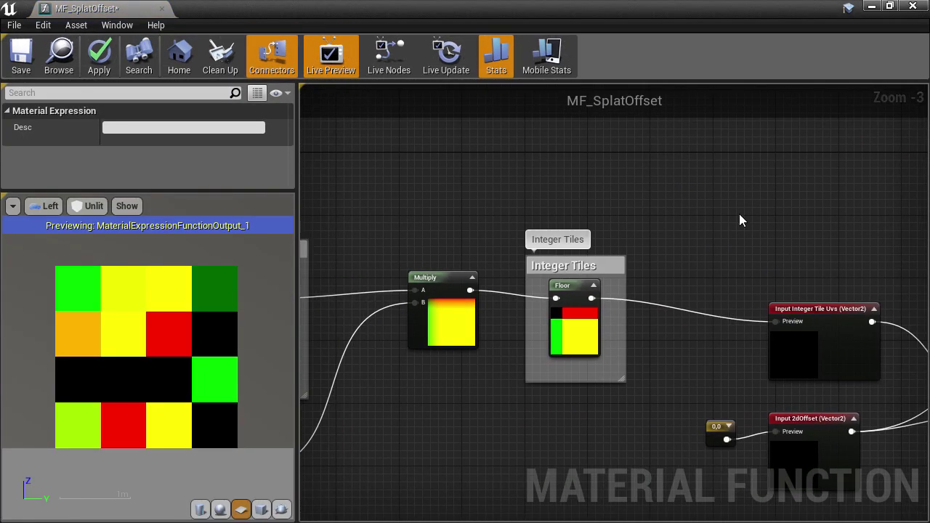
left_click(704, 189)
key("ctrl+v")
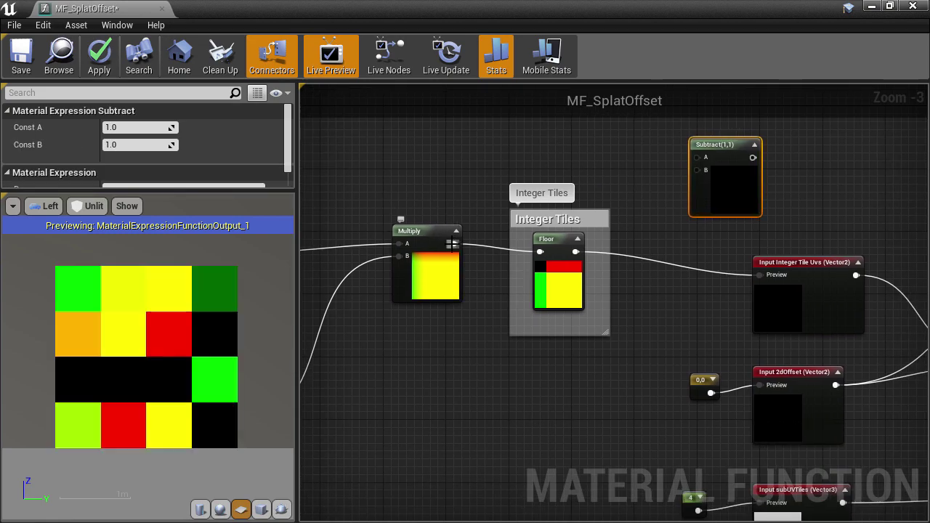
left_click_drag(454, 243, 698, 157)
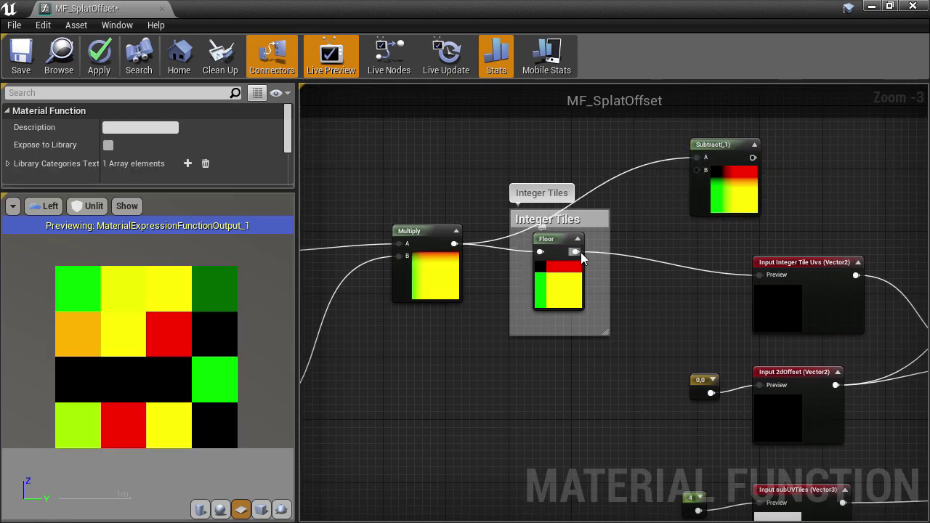
left_click_drag(576, 251, 698, 170)
right_click_drag(807, 173, 456, 217)
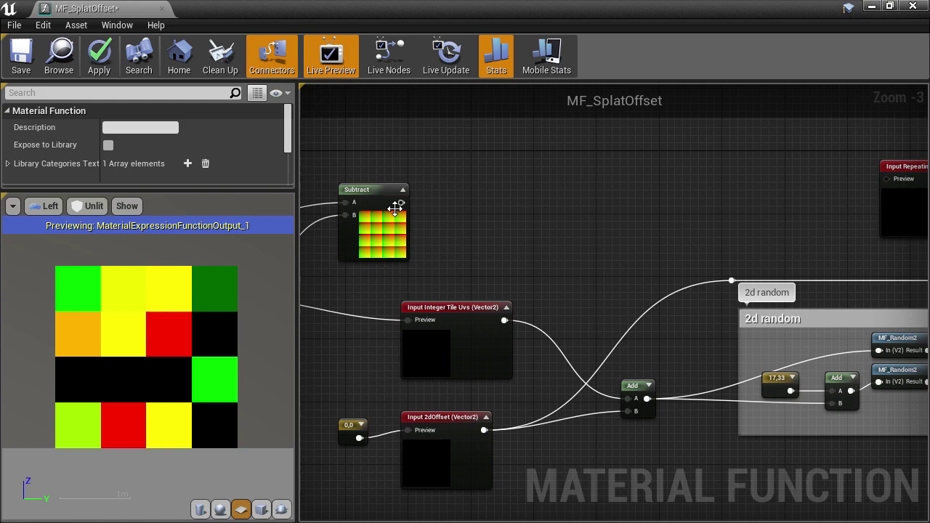
Connect the new Subtract node's output to the Preview input of RepeatingUvs and check that input's preview settings.
left_click_drag(401, 202, 889, 180)
right_click_drag(890, 181, 635, 184)
left_click(666, 213)
scroll(167, 175, "down", 2)
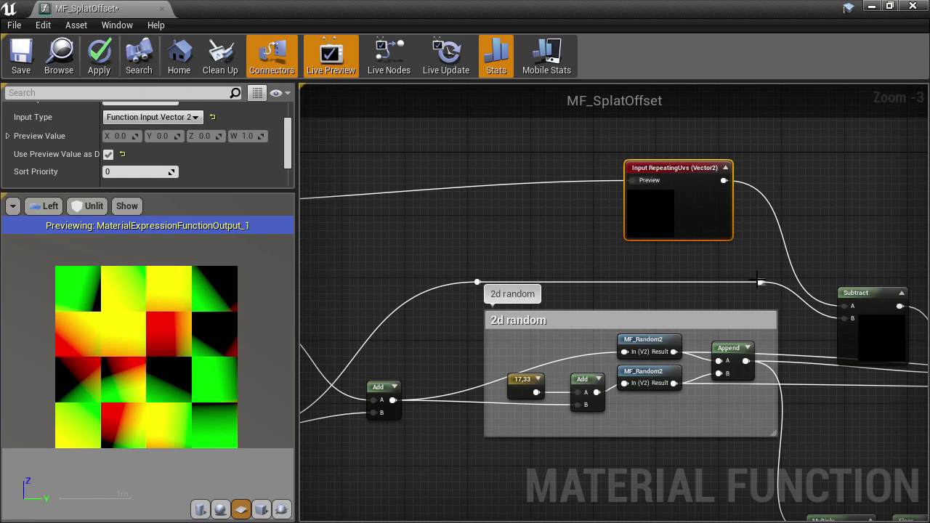
Show the preview of the second Subtract node, the one feeding MF_Rotate2D.
right_click_drag(759, 281, 399, 116)
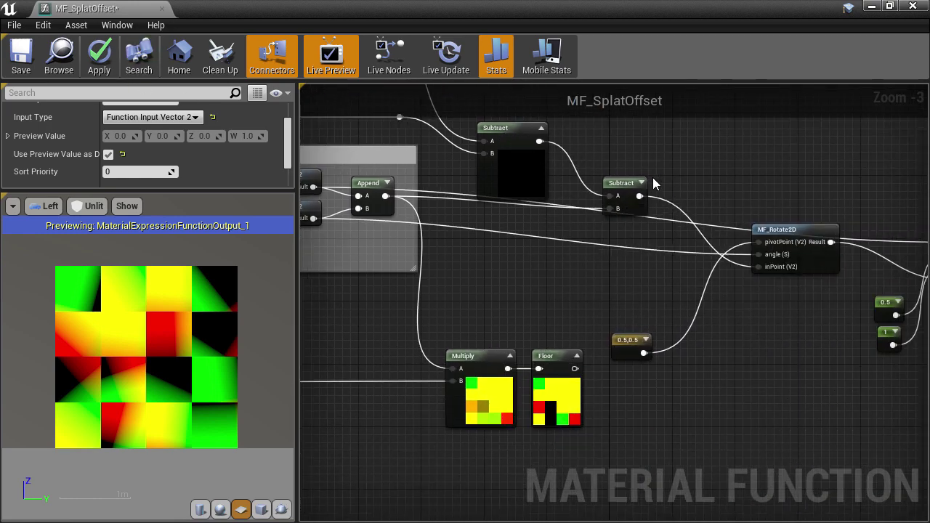
left_click(641, 183)
scroll(685, 216, "up", 2)
right_click_drag(675, 287, 621, 275)
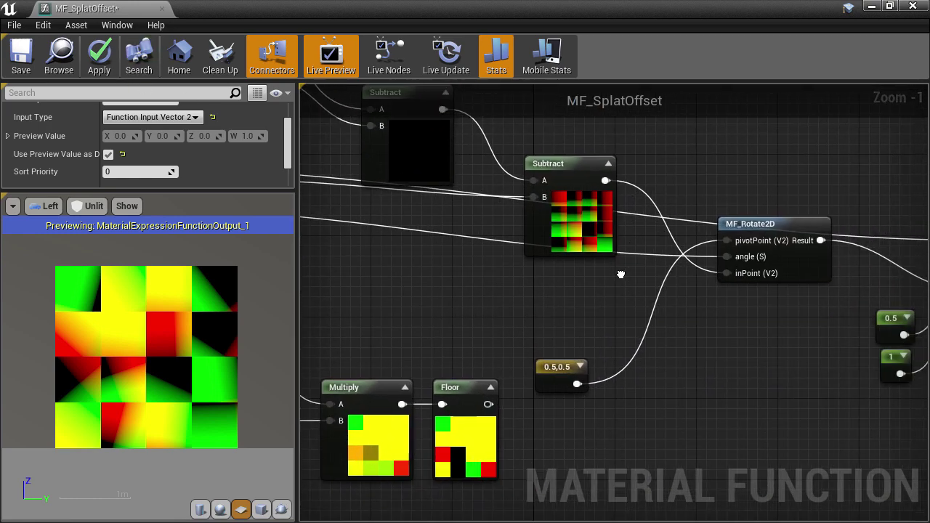
scroll(620, 274, "down", 3)
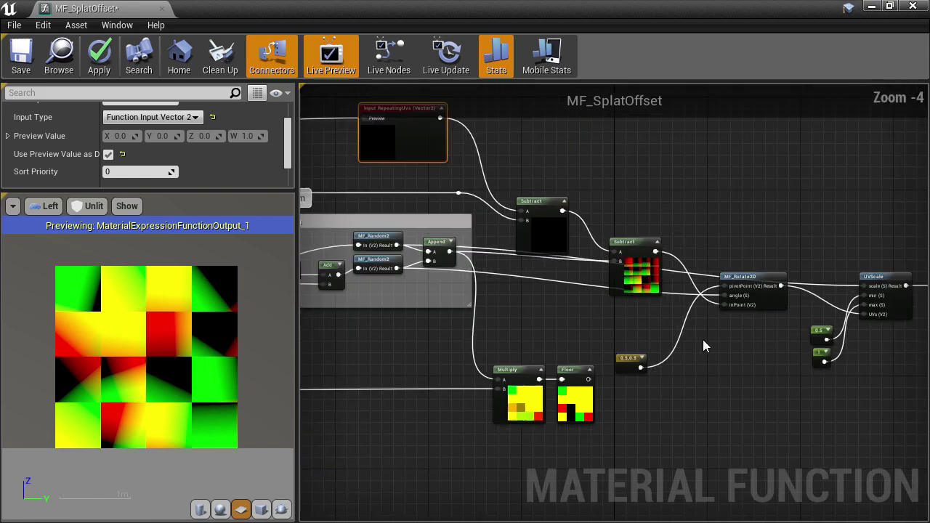
Move MF_Rotate2D, UVScale, their constants and the Offset Uvs output farther from the Subtract node to make room.
right_click_drag(702, 345, 444, 306)
left_click_drag(420, 163, 791, 385)
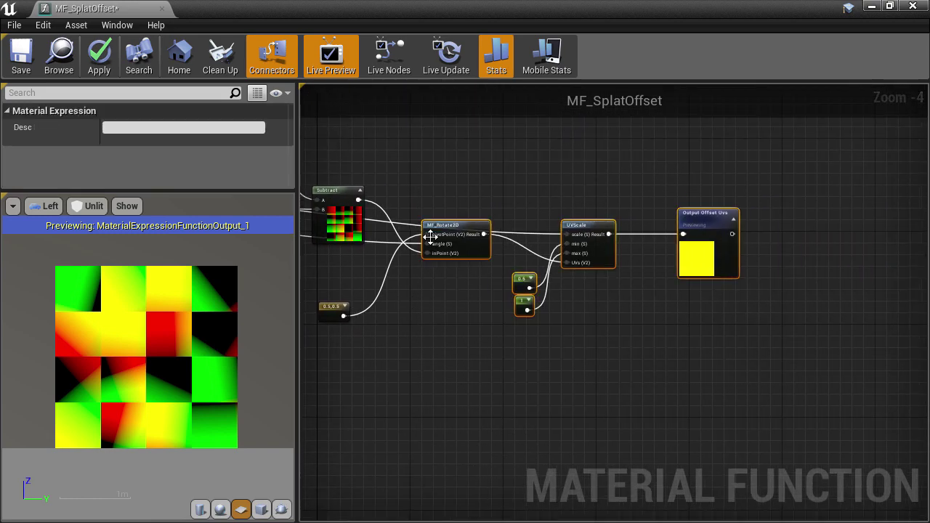
left_click_drag(431, 236, 605, 230)
left_click(371, 284)
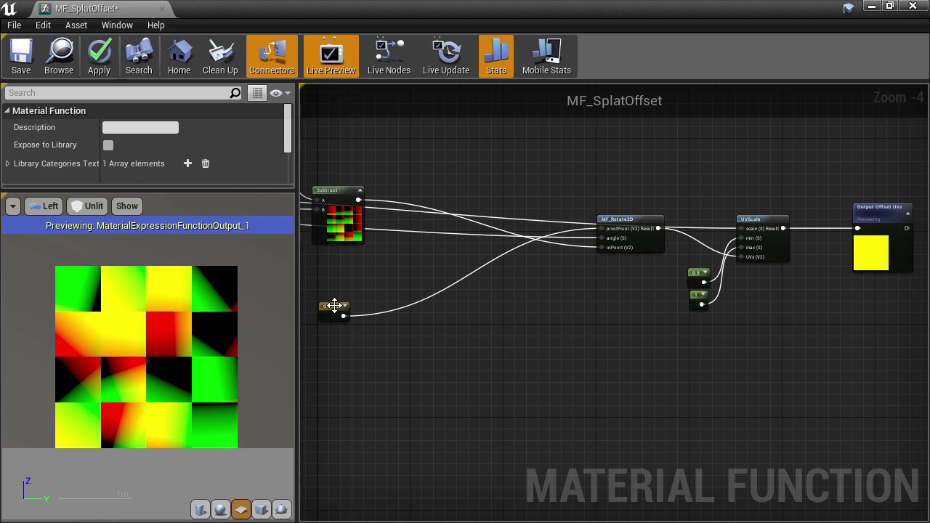
left_click_drag(334, 305, 523, 307)
right_click_drag(447, 277, 741, 284)
Create an Add node with the second Subtract output as A and the Floor output as B, and show its preview.
scroll(733, 286, "up", 1)
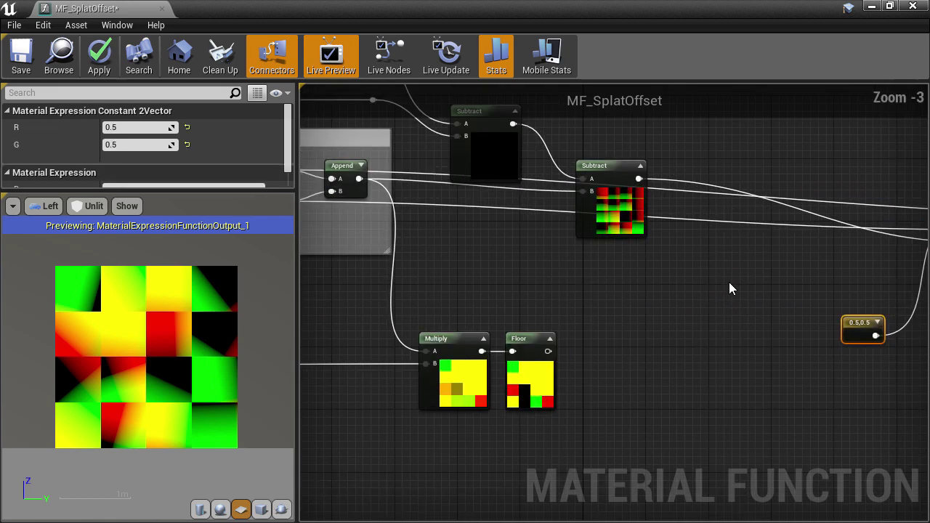
right_click(729, 289)
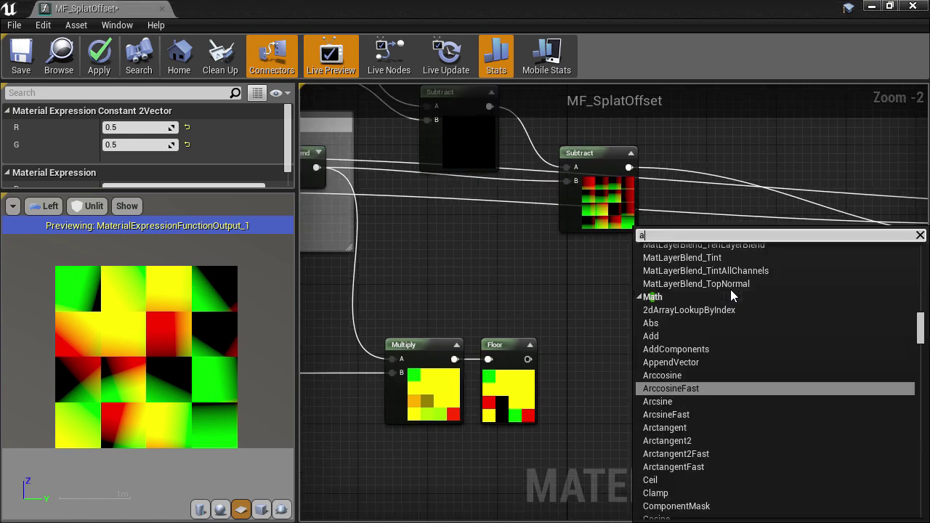
type("add")
left_click(629, 300)
scroll(629, 301, "up", 1)
right_click_drag(676, 260, 650, 249)
scroll(639, 252, "up", 1)
left_click_drag(588, 136, 716, 305)
left_click_drag(471, 361, 726, 320)
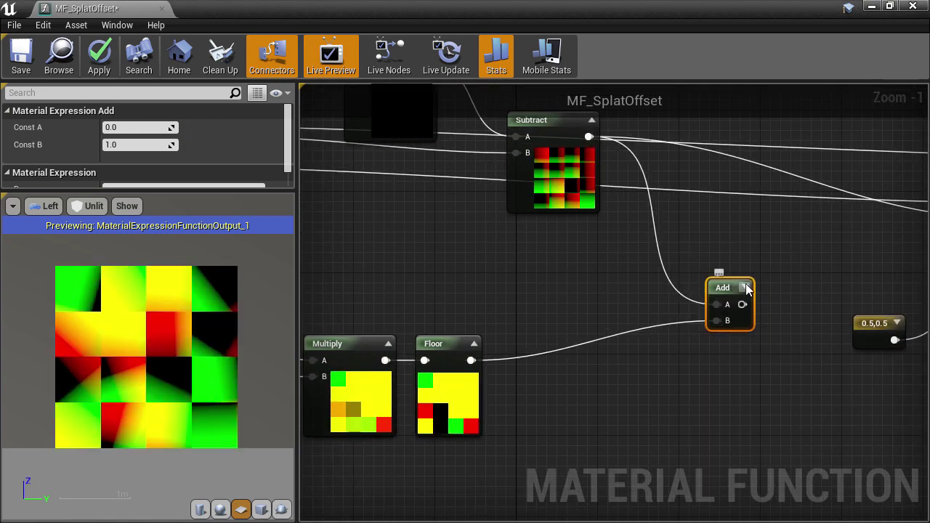
Connect the Add node's output to the inPoint input of MF_Rotate2D.
right_click_drag(726, 321, 509, 315)
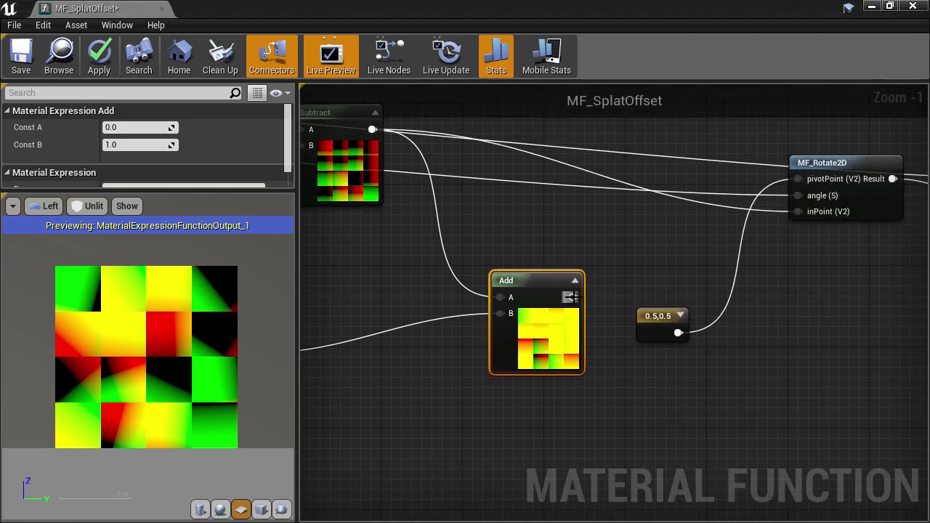
left_click_drag(572, 297, 801, 213)
right_click_drag(815, 286, 636, 281)
right_click_drag(464, 233, 570, 180)
Move the 0.5,0.5 constant above the wires between the Subtract node and MF_Rotate2D.
right_click_drag(581, 247, 621, 464)
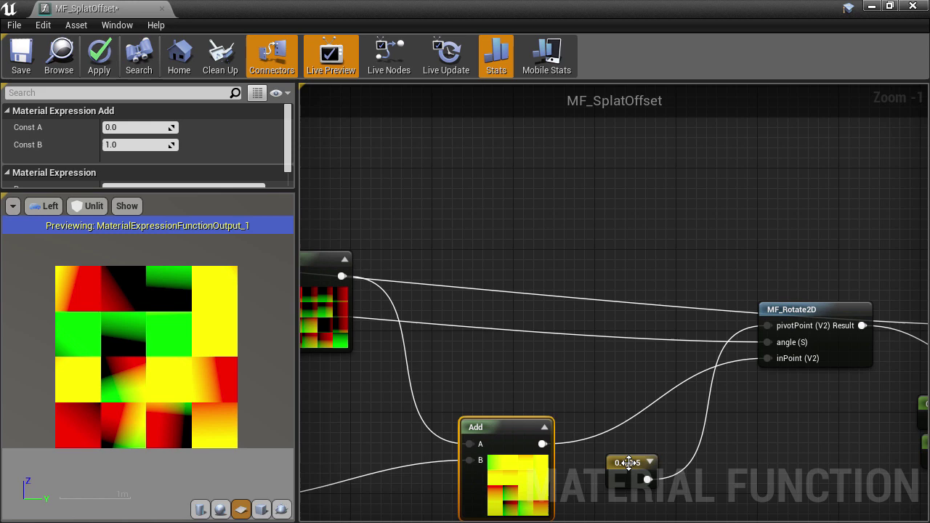
left_click_drag(621, 464, 640, 244)
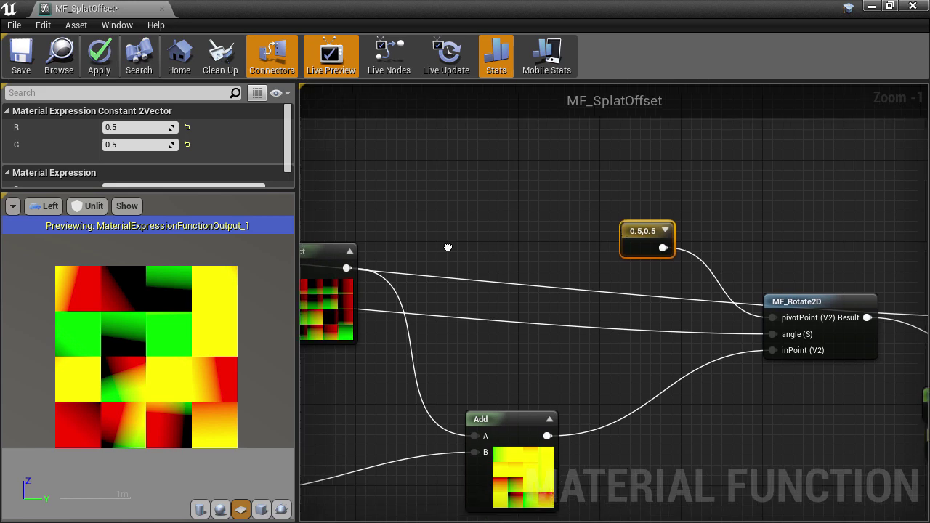
right_click_drag(446, 249, 550, 198)
scroll(550, 199, "down", 1)
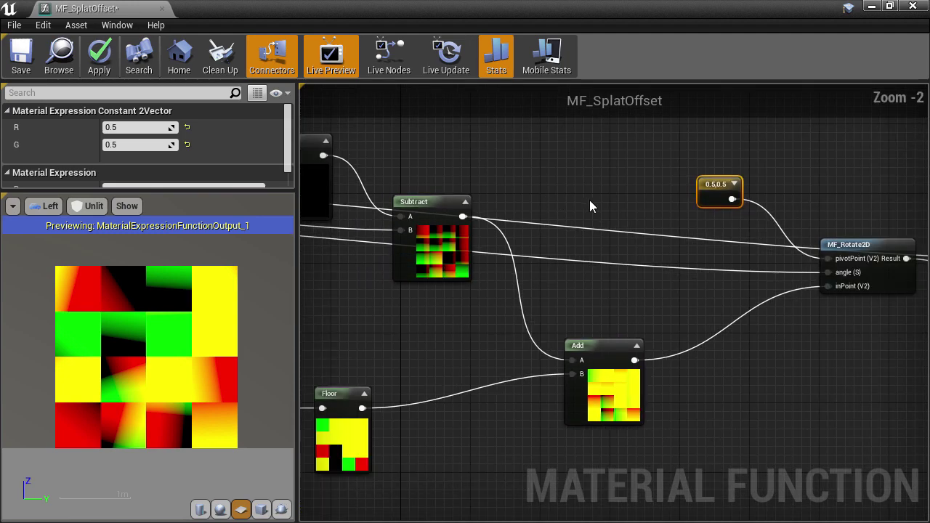
left_click_drag(715, 184, 602, 150)
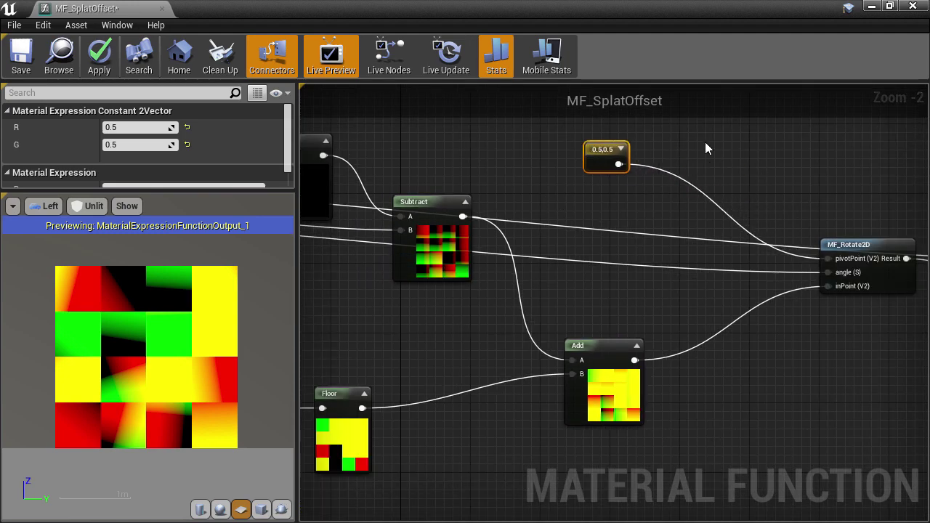
Add another Add node combining the 0.5,0.5 constant and the Floor output, and connect it to pivotPoint of MF_Rotate2D.
right_click(704, 148)
type("add")
left_click(679, 213)
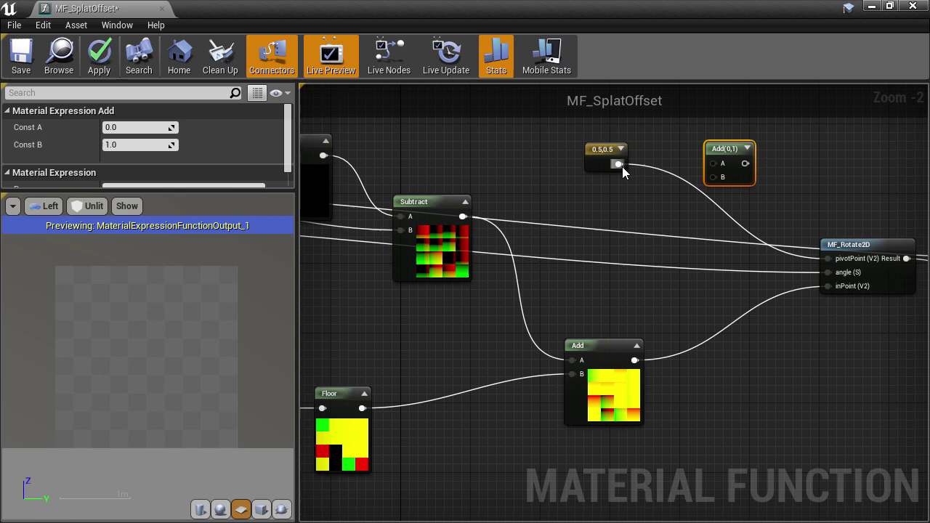
left_click_drag(618, 164, 712, 163)
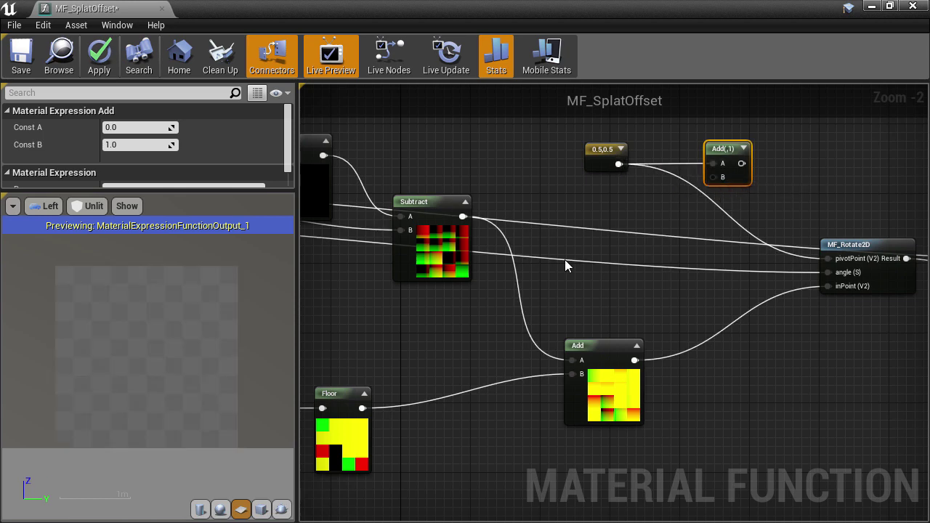
left_click_drag(360, 407, 828, 257)
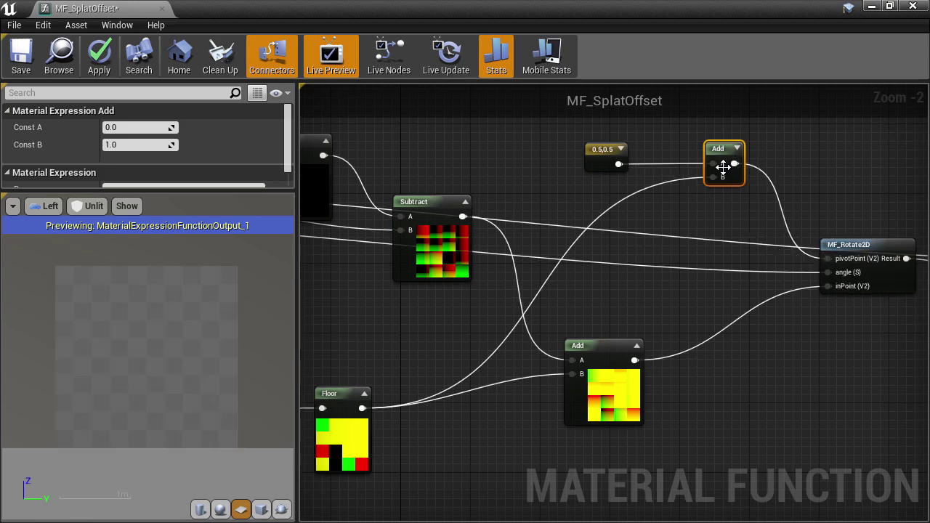
left_click_drag(721, 149, 706, 150)
Open the UVScale material function from its node and close the Stats output in its editor.
right_click_drag(824, 175, 603, 222)
scroll(603, 222, "up", 1)
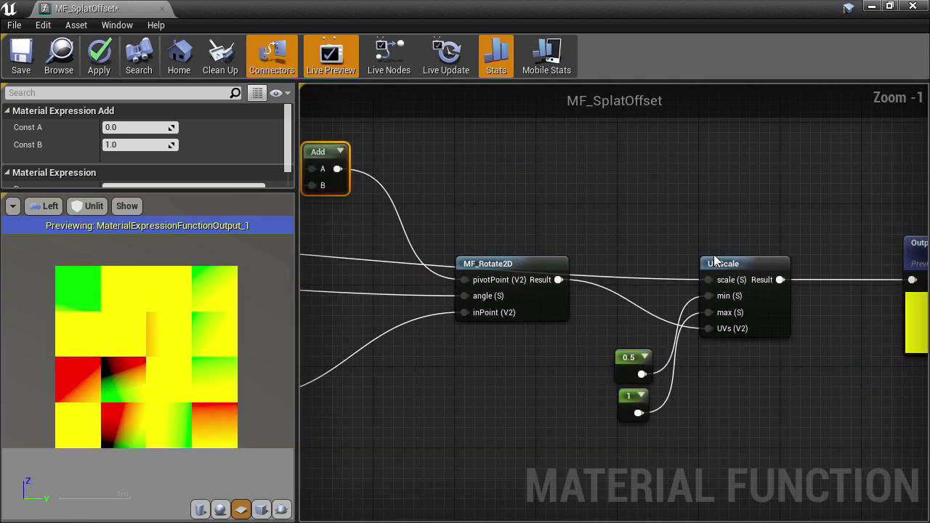
left_click(735, 263)
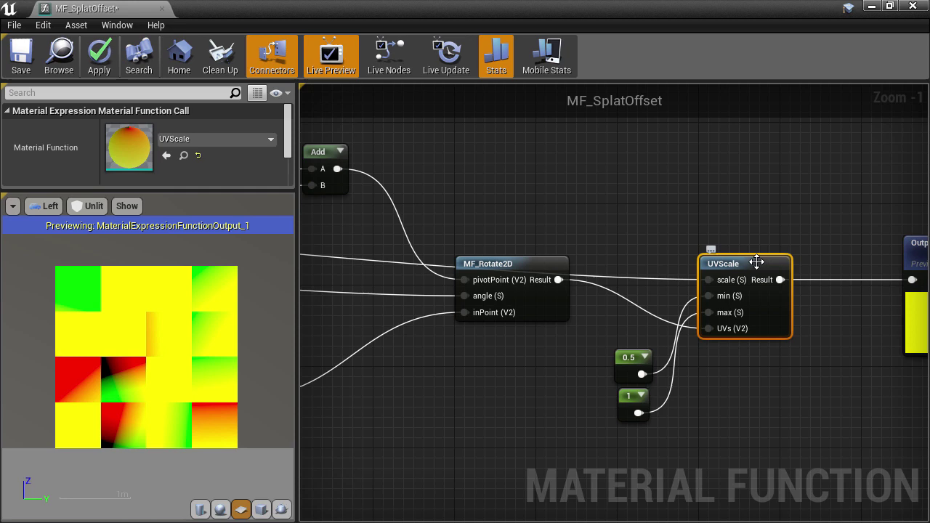
double_click(756, 262)
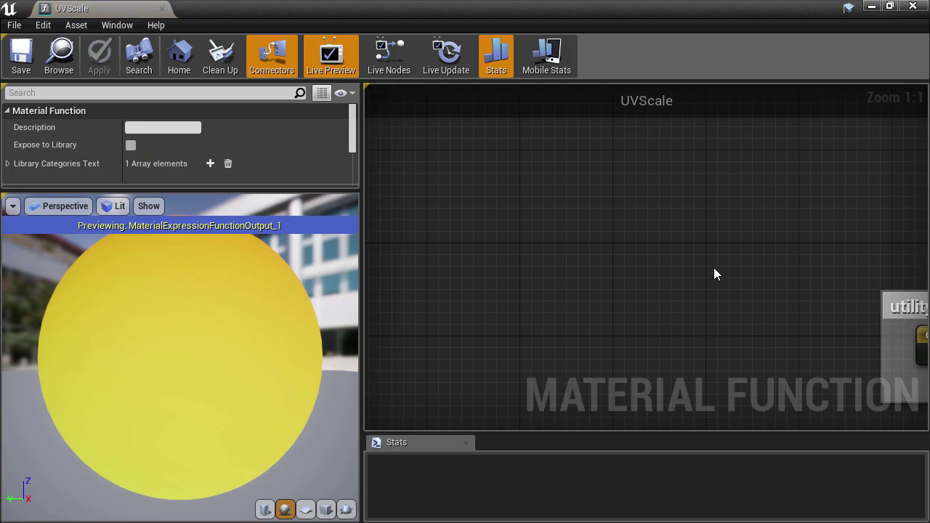
left_click(465, 442)
Add a FunctionInput node named 2dOffset and place it above the UVs input.
right_click_drag(470, 217, 636, 248)
scroll(503, 231, "down", 1)
right_click(502, 231)
type("func")
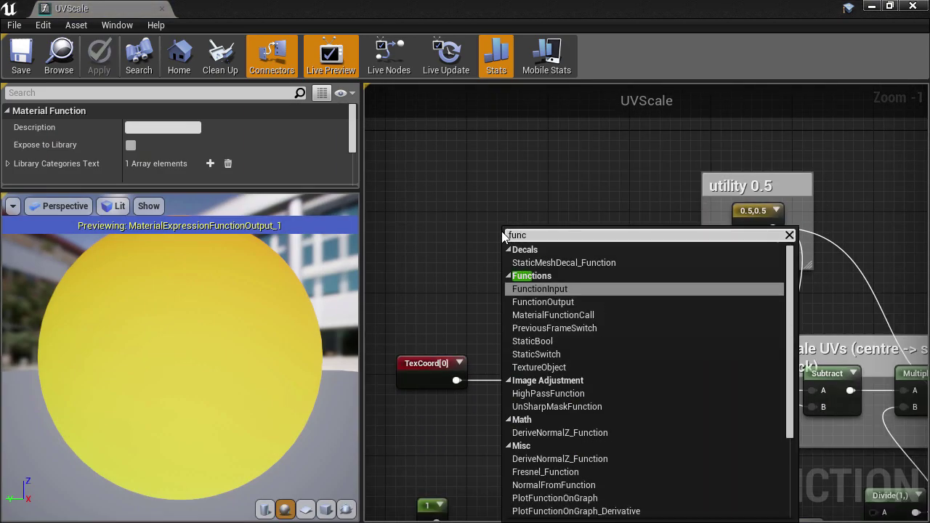
left_click(540, 287)
left_click_drag(540, 287, 440, 227)
left_click(167, 128)
type("2dOffset")
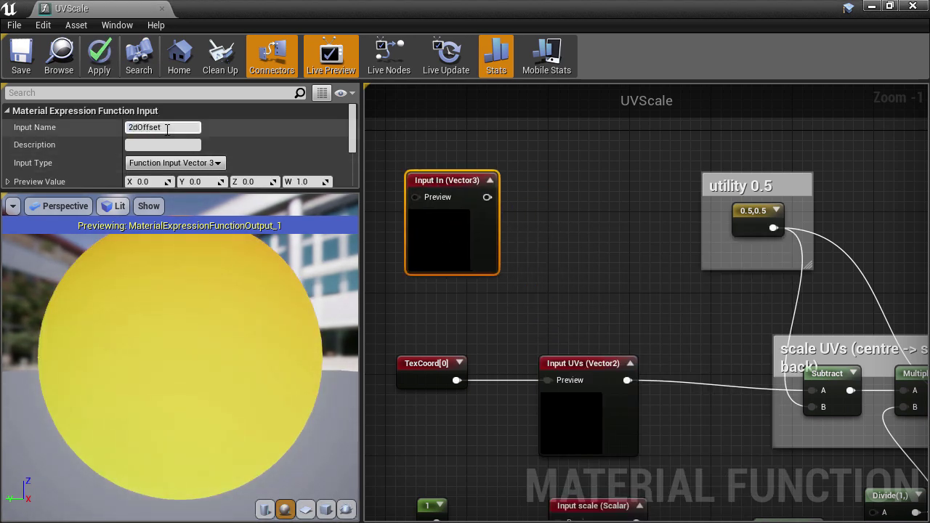
key("Return")
left_click_drag(443, 225, 576, 214)
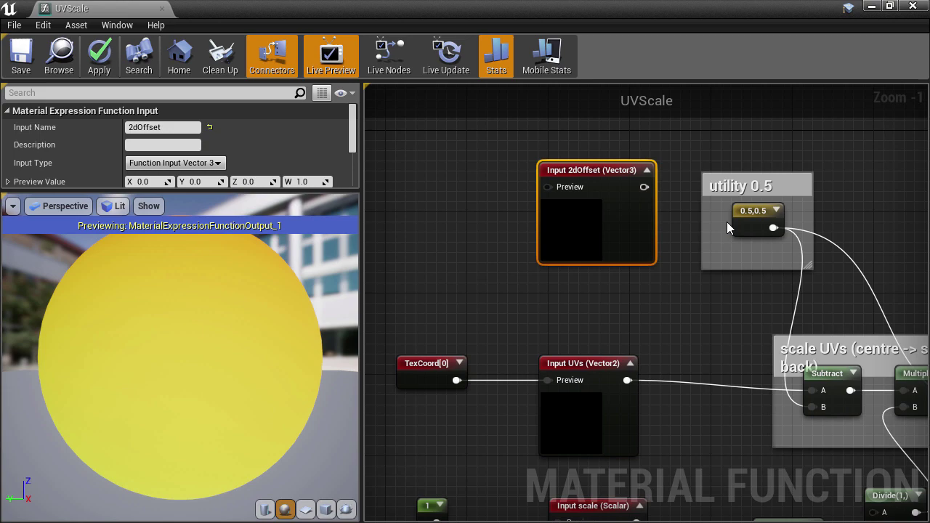
Connect the 0.5,0.5 constant to the 2dOffset input's Preview and enable Use Preview Value as Default.
left_click_drag(758, 218, 462, 188)
left_click(602, 222)
scroll(134, 163, "down", 2)
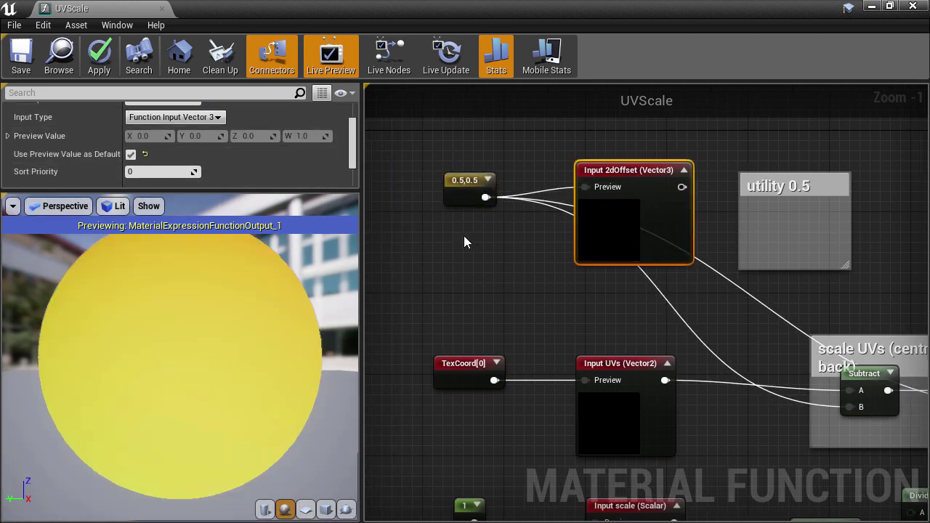
Rewire the scale UVs group so the 2dOffset output replaces the 0.5,0.5 constant at Subtract B and its other connection.
right_click_drag(464, 236, 253, 211)
left_click_drag(423, 162, 592, 383)
left_click_drag(423, 162, 773, 378)
right_click_drag(727, 271, 924, 218)
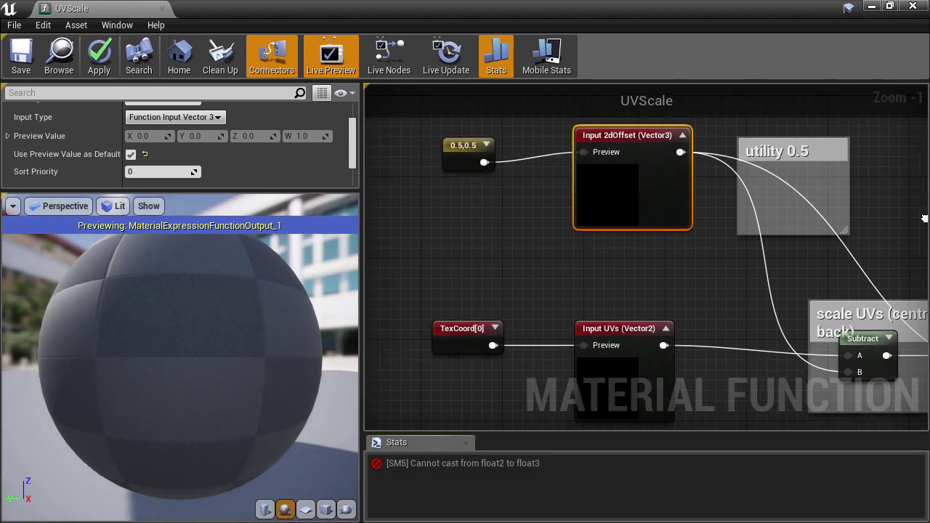
Set the 2dOffset input type to Function Input Vector 2, apply the UVScale function and return to MF_SplatOffset.
left_click(208, 118)
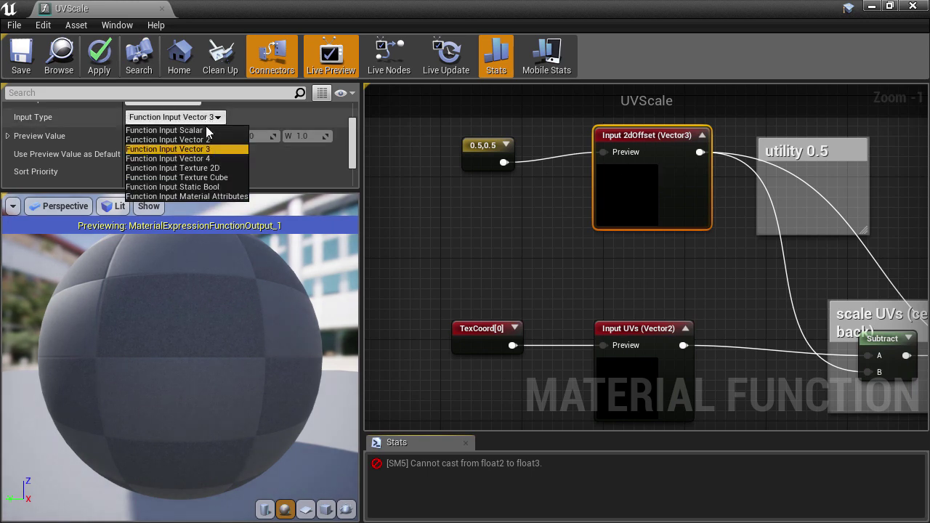
left_click(196, 140)
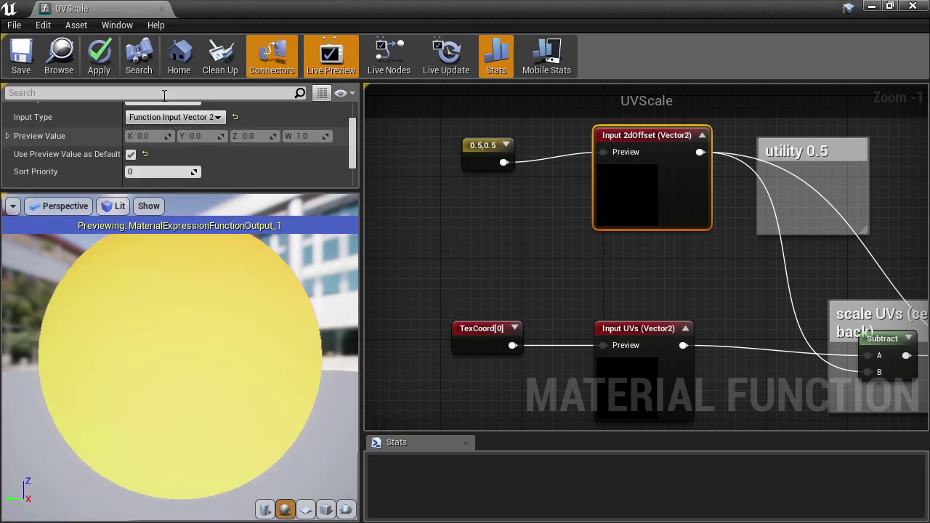
left_click(99, 55)
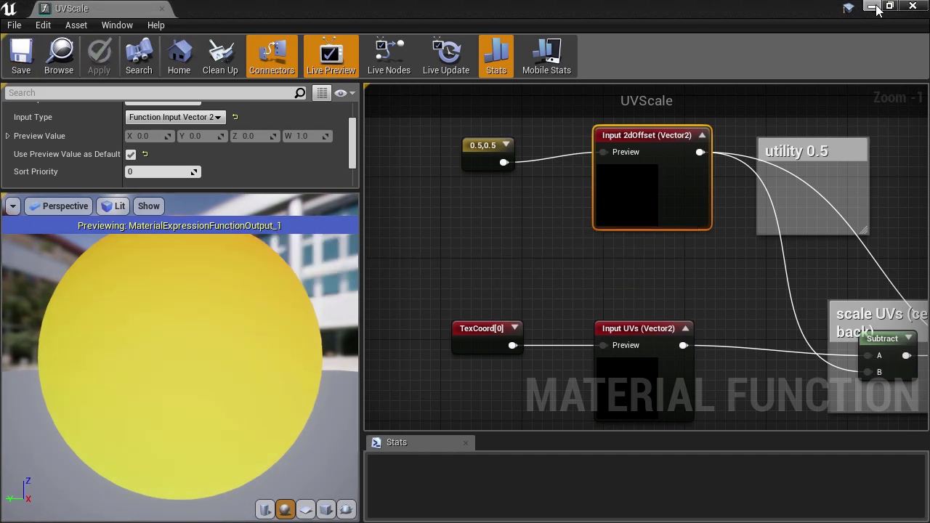
left_click(872, 6)
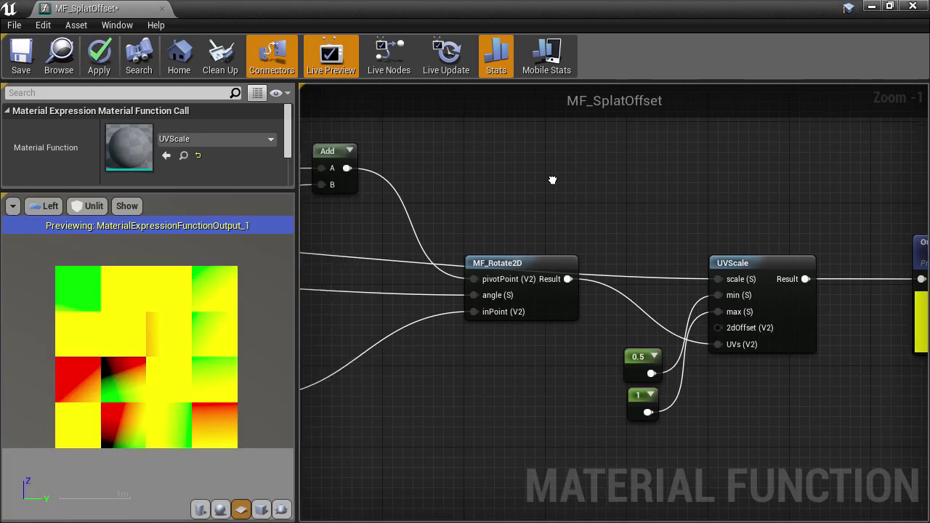
Connect the output of the Add node feeding pivotPoint to the 2dOffset input of UVScale.
right_click_drag(552, 180, 701, 171)
left_click_drag(497, 159, 868, 319)
right_click_drag(815, 178, 631, 153)
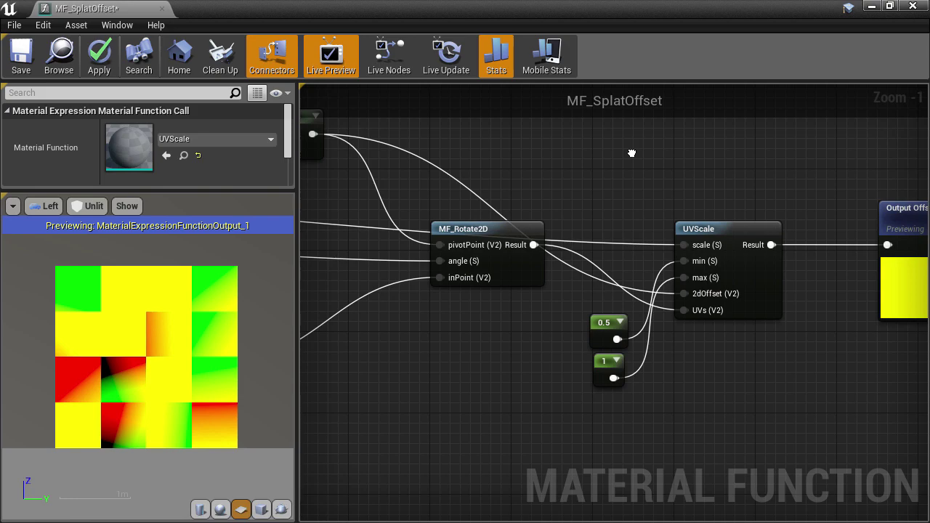
right_click_drag(631, 153, 855, 145)
Refresh the preview of the Output Offset Uvs node by collapsing and expanding it.
right_click_drag(752, 359, 300, 355)
left_click(729, 207)
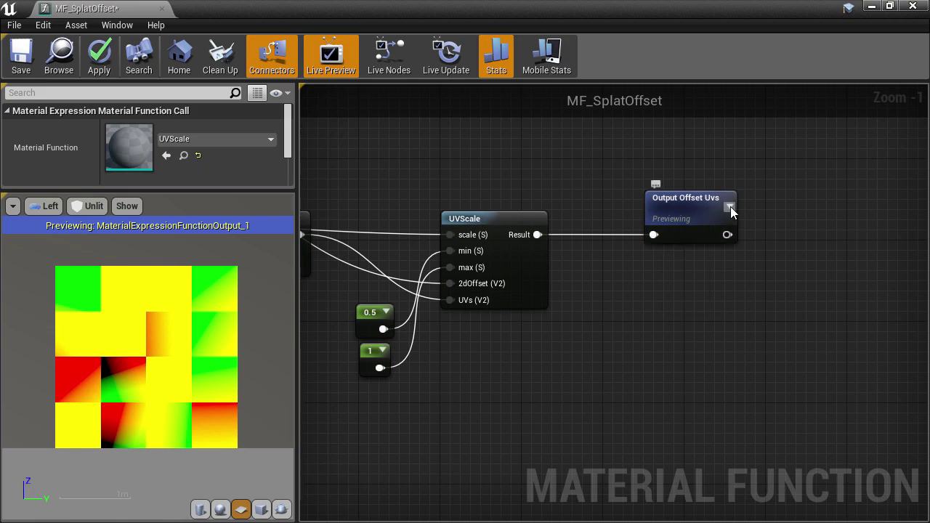
left_click(730, 207)
right_click_drag(356, 141, 529, 144)
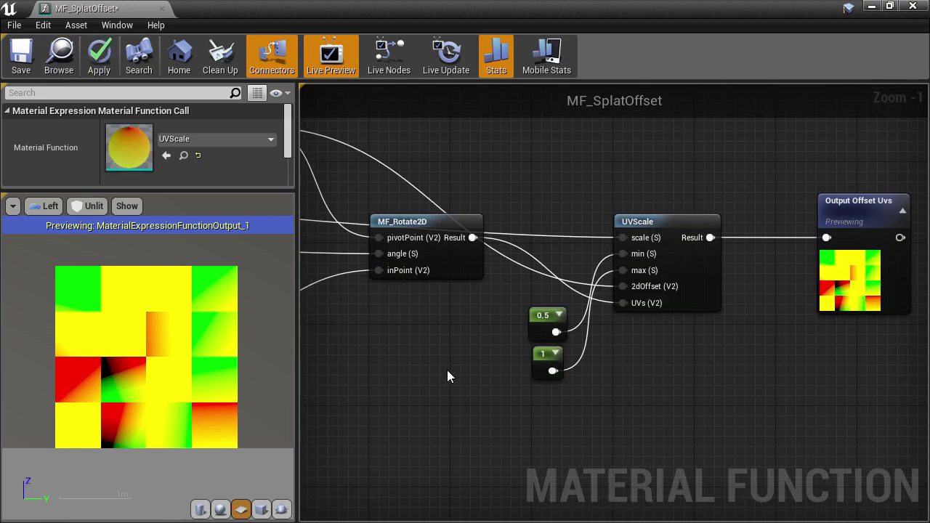
Move the Output Offset Uvs node farther from UVScale to make room between them.
scroll(446, 378, "down", 3)
left_click_drag(681, 286, 812, 286)
scroll(685, 343, "up", 3)
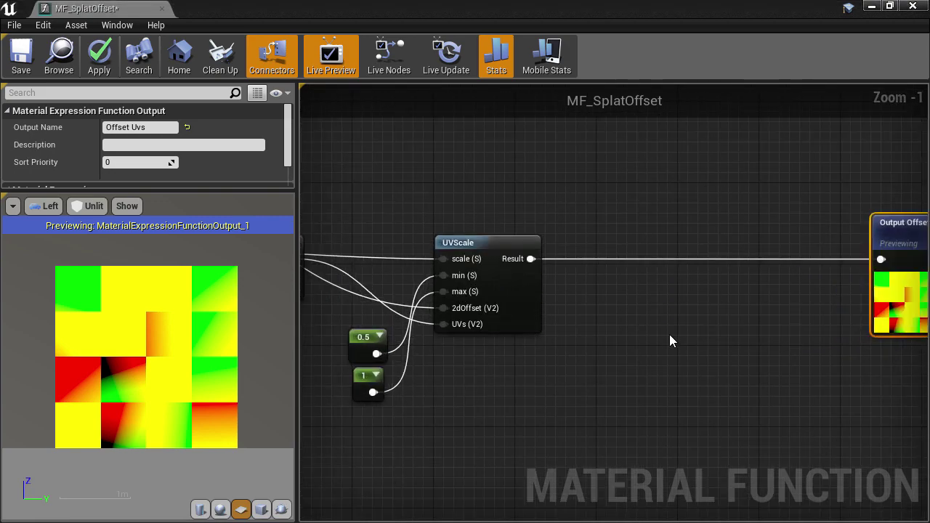
Add a Multiply node after UVScale and connect the UVScale Result to its A input.
left_click(663, 320)
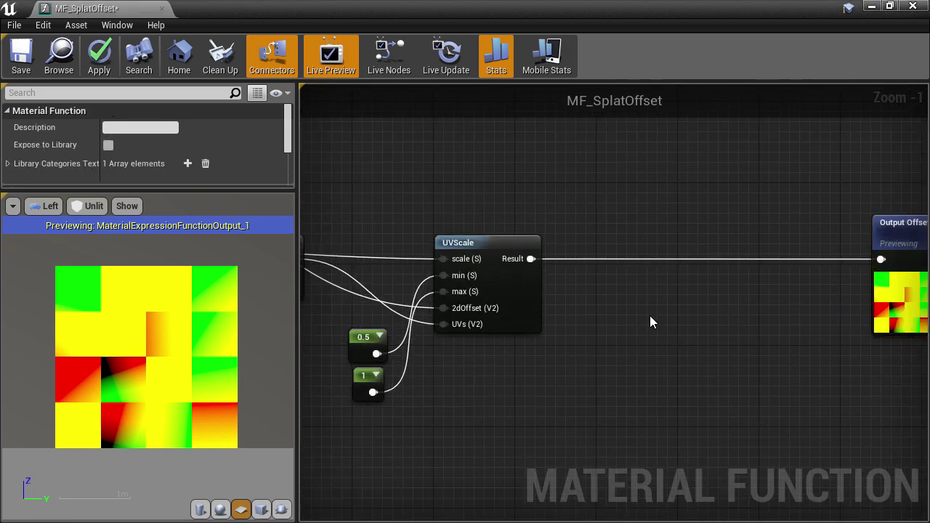
left_click(649, 317)
left_click_drag(530, 258, 658, 341)
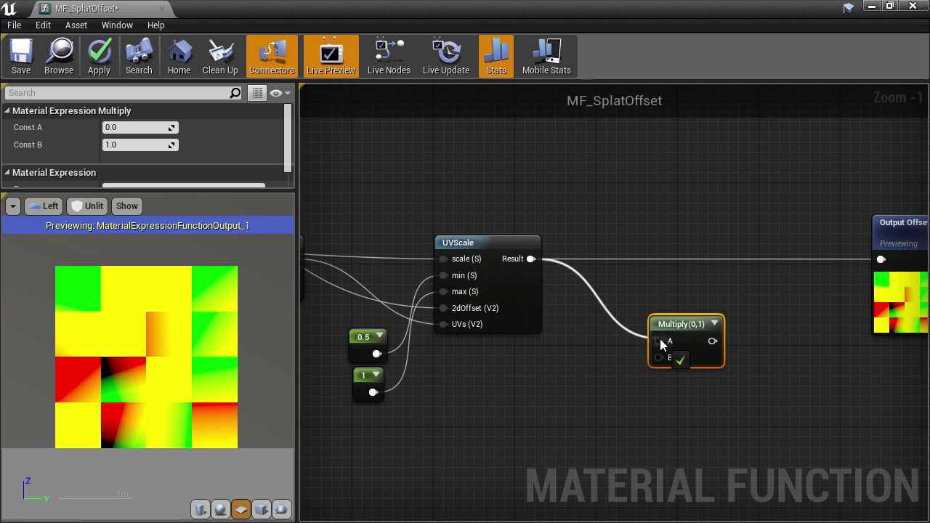
Connect the Multiply output to Output Offset Uvs and wrap the Multiply in a comment titled "inverse multiply".
right_click_drag(704, 307, 612, 305)
left_click_drag(615, 339, 789, 256)
left_click_drag(585, 321, 614, 321)
type("cinverse")
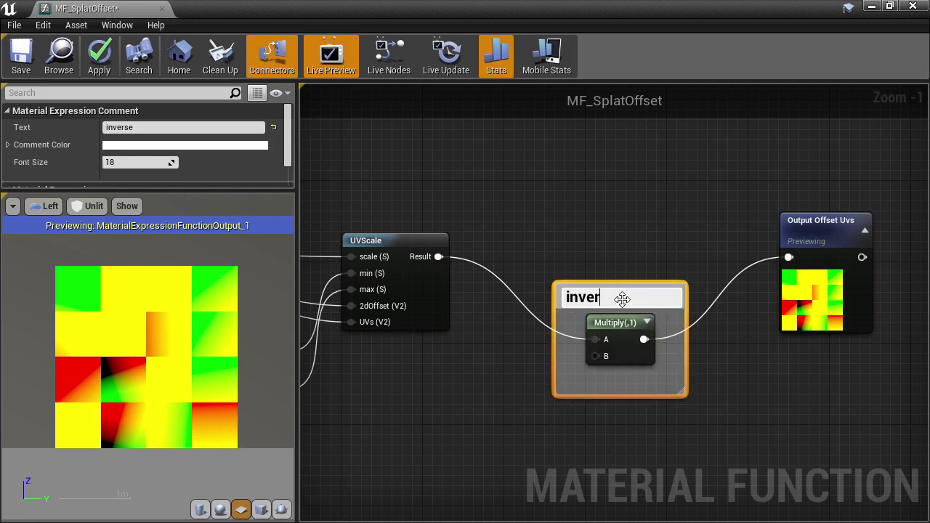
type(" multiply")
key("Return")
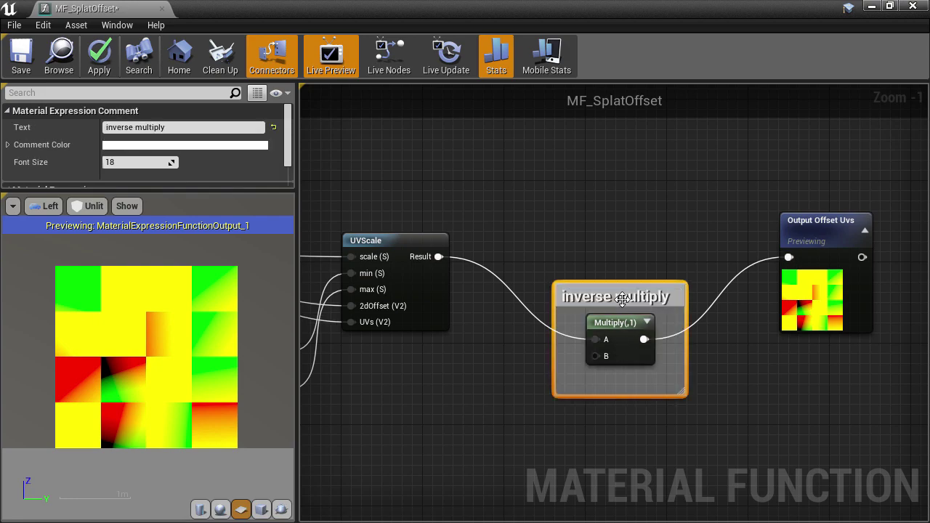
Add a Constant node with value 1 next to the subUVTiles input node.
scroll(445, 377, "down", 3)
right_click_drag(410, 390, 922, 328)
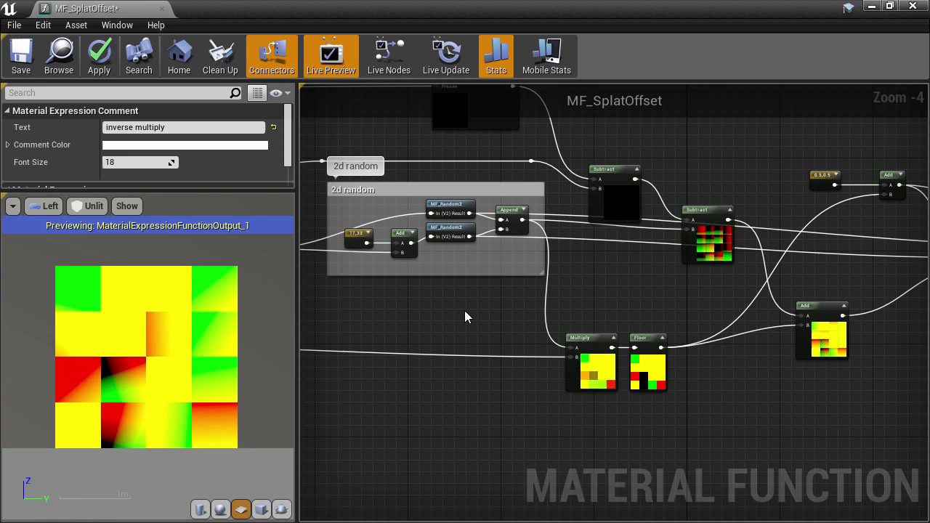
right_click_drag(382, 301, 770, 320)
scroll(560, 319, "up", 3)
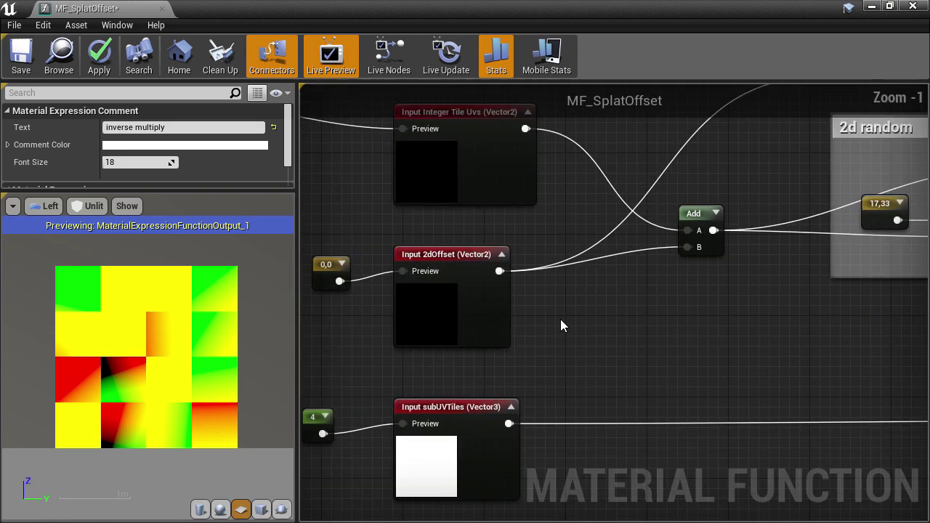
right_click_drag(598, 363, 540, 199)
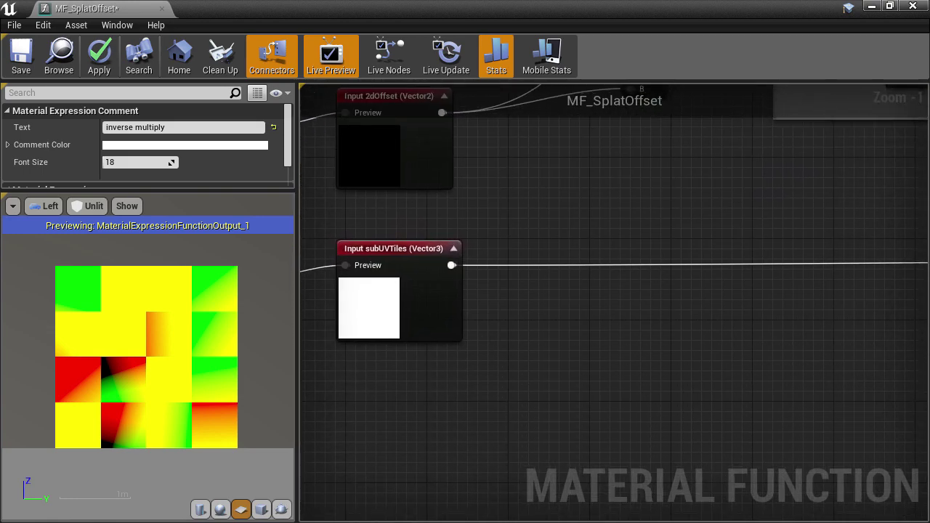
left_click(600, 306)
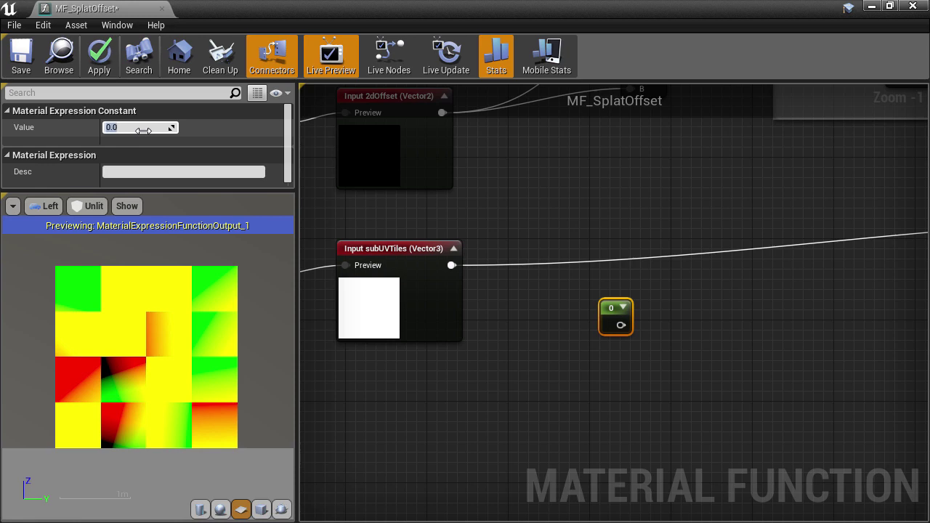
type("1")
key("Return")
Add a Divide node with the constant 1 connected to A and the subUVTiles input connected to B.
right_click_drag(416, 273, 282, 222)
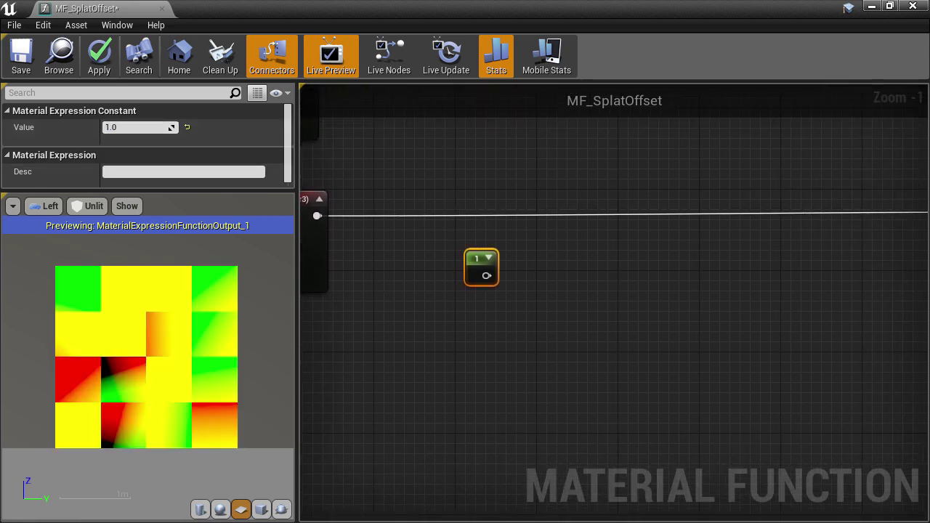
right_click(568, 267)
type("div")
key("Return")
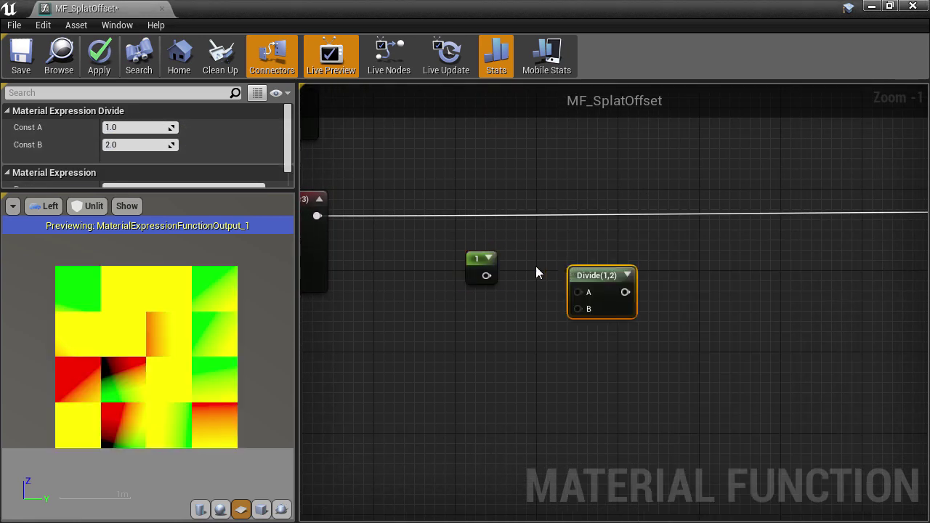
left_click_drag(487, 276, 578, 292)
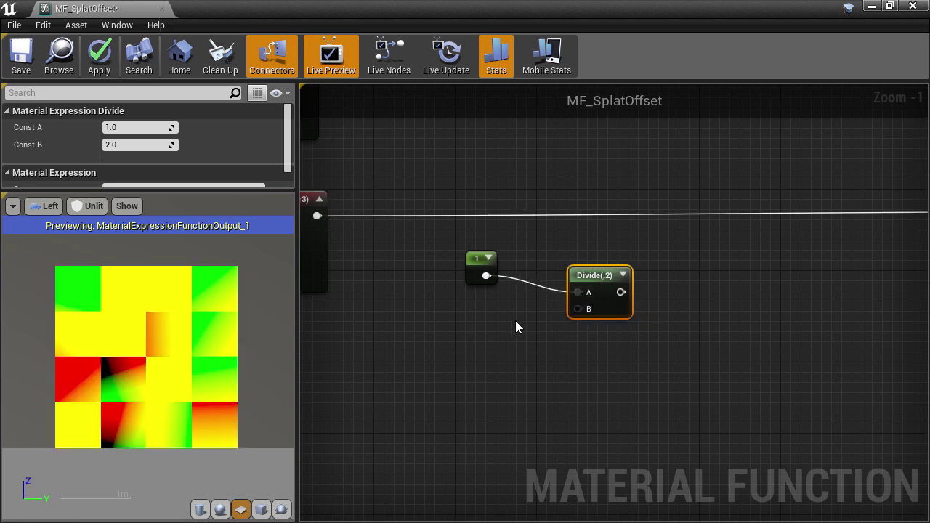
right_click_drag(515, 320, 570, 329)
left_click_drag(372, 224, 632, 318)
left_click_drag(536, 270, 575, 262)
Group the constant 1 and the Divide node in a comment titled "Inverse of subUV".
left_click_drag(530, 378, 701, 265)
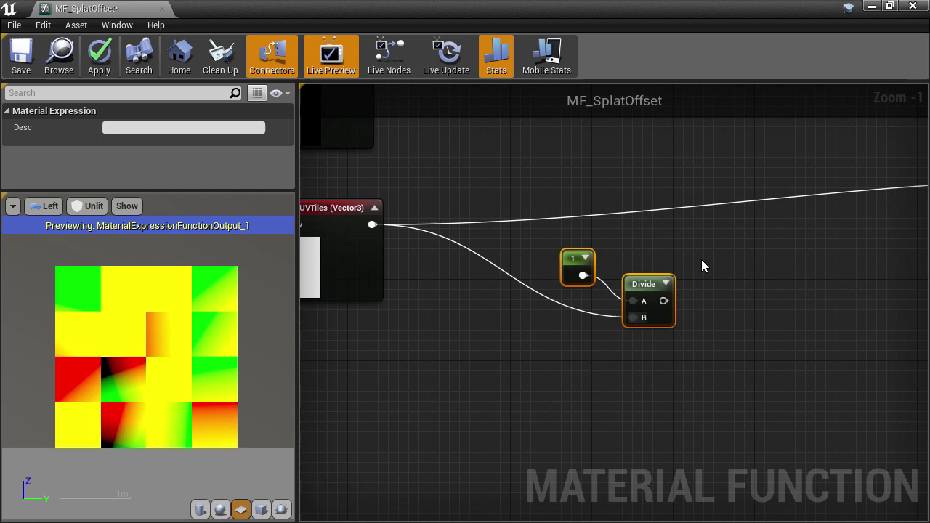
type("cInverse of subUV")
key("Return")
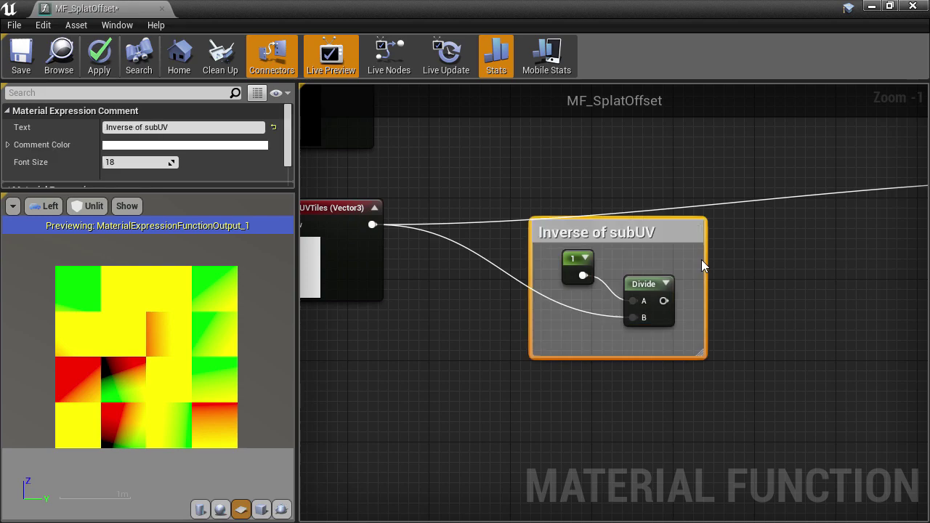
Connect the Divide output to the B input of the inverse multiply node and apply the function changes.
right_click_drag(702, 263, 552, 406)
left_click_drag(915, 267, 723, 279)
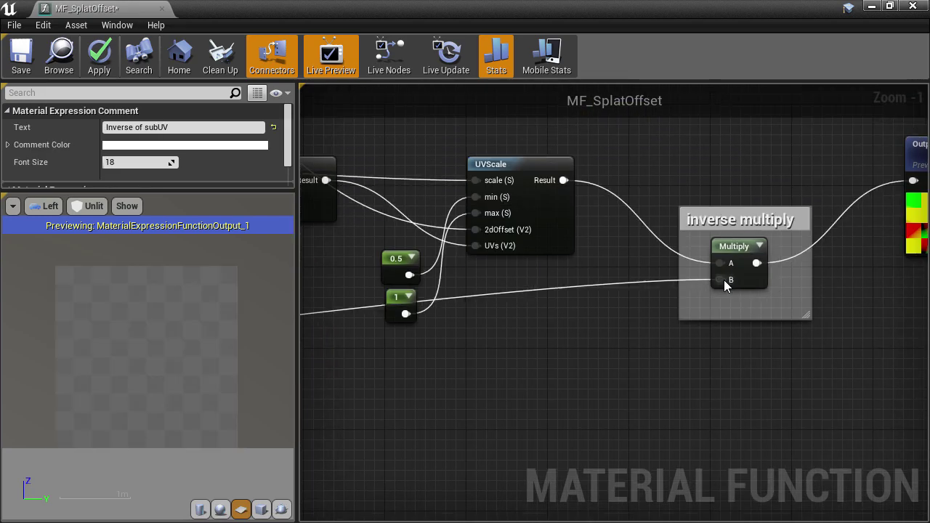
left_click(94, 59)
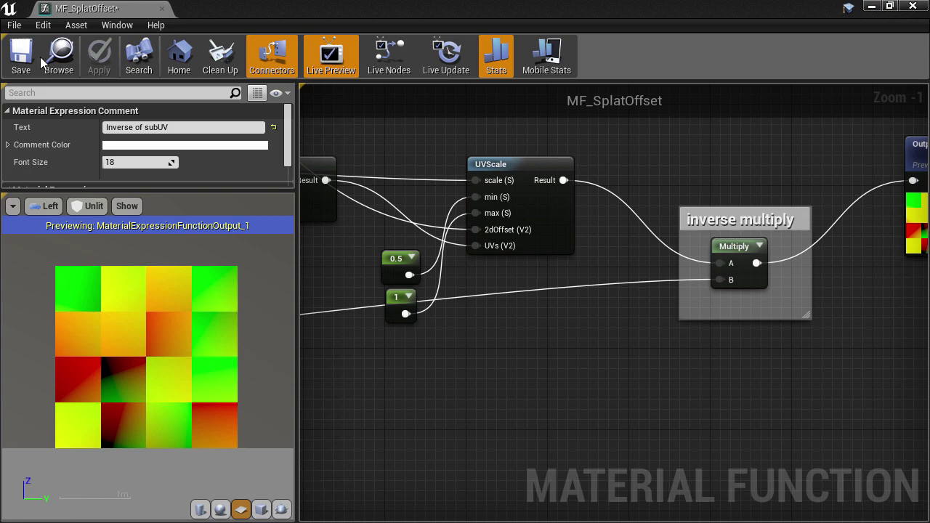
Return to M_TextureSplat and assign the blood_splatter_01_base texture to all four Texture Sample nodes fed by MF_SplatOffset.
left_click(871, 7)
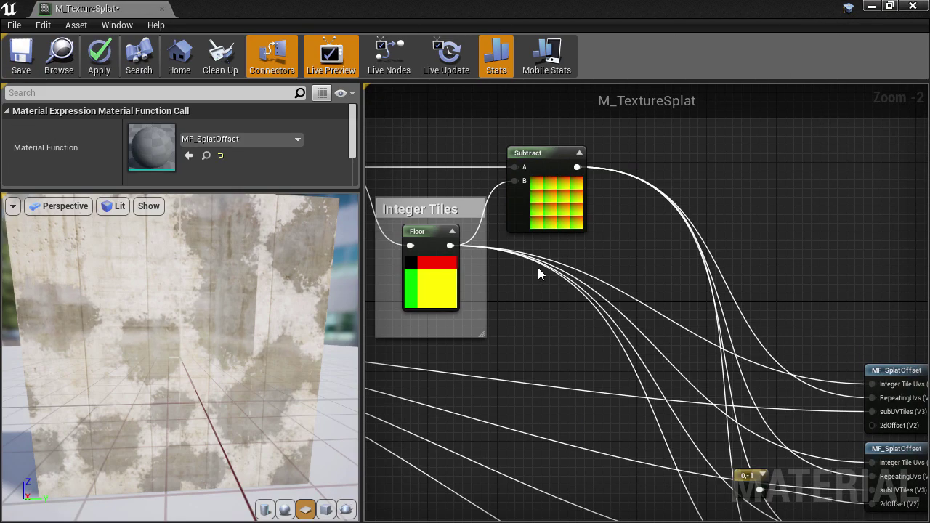
scroll(509, 337, "down", 1)
right_click_drag(509, 337, 851, 327)
right_click_drag(547, 297, 660, 295)
scroll(586, 312, "up", 1)
right_click_drag(599, 311, 83, 184)
right_click_drag(699, 240, 478, 225)
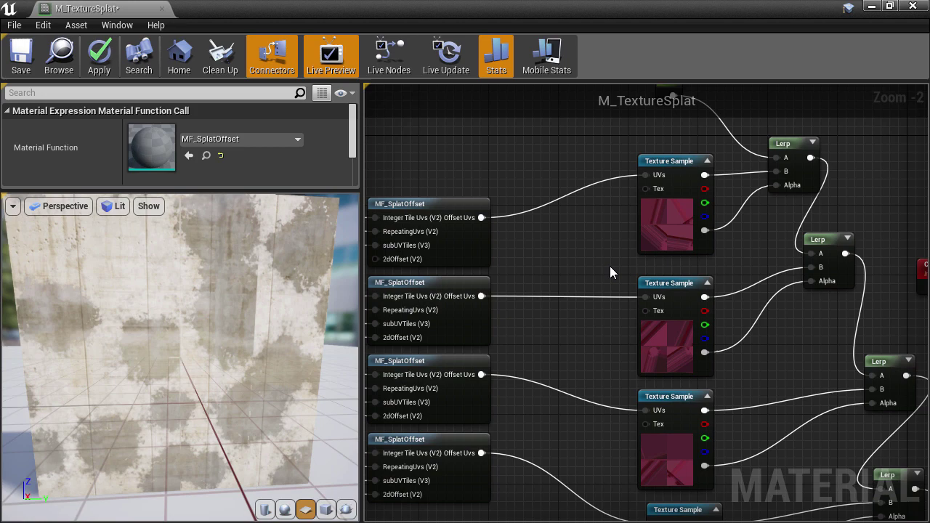
right_click_drag(609, 272, 593, 165)
left_click_drag(584, 116, 669, 451)
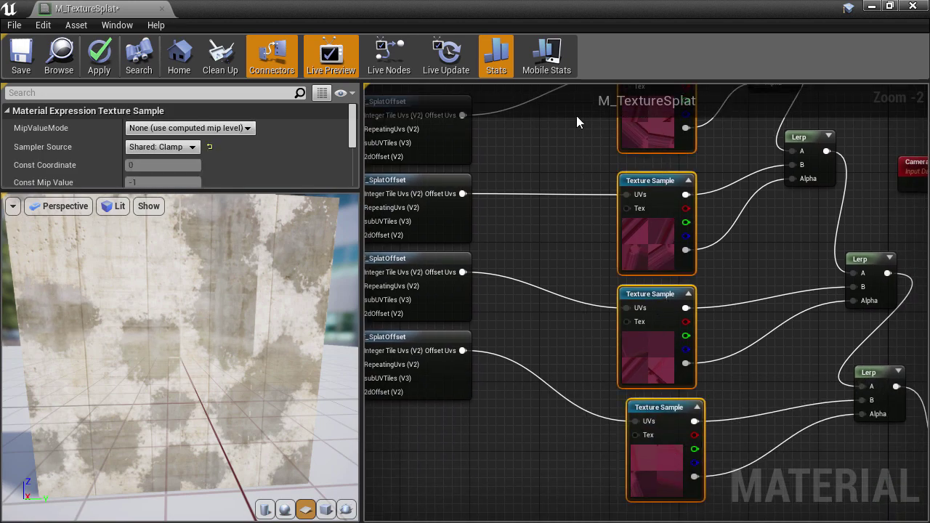
left_click_drag(430, 14, 602, 89)
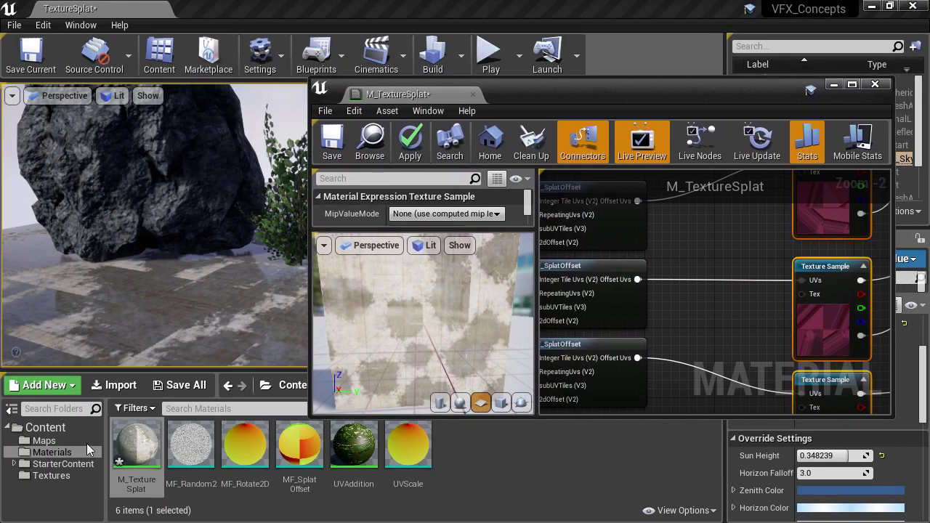
left_click(36, 475)
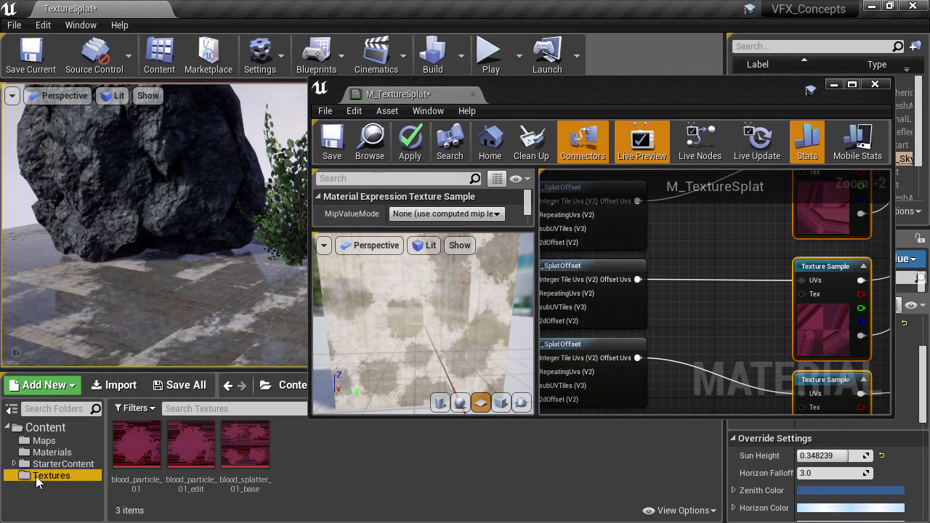
left_click(237, 444)
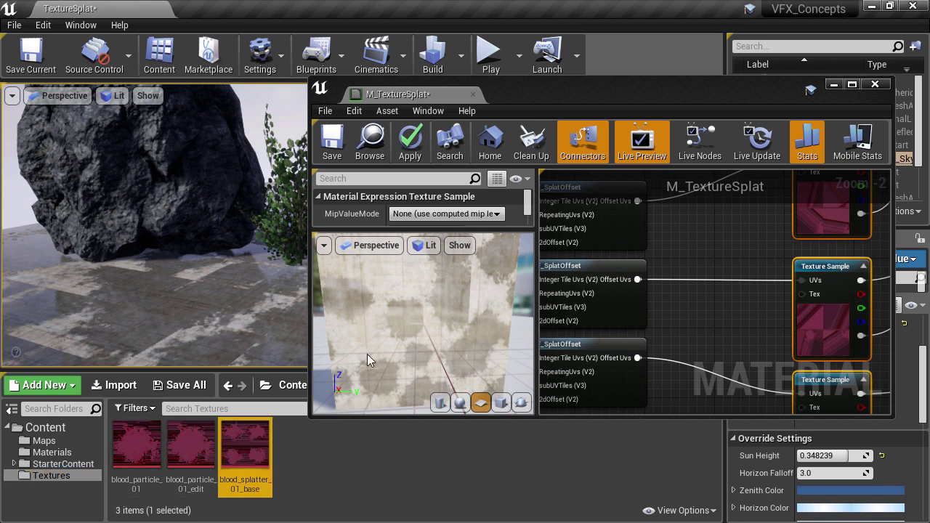
double_click(686, 91)
scroll(237, 140, "down", 2)
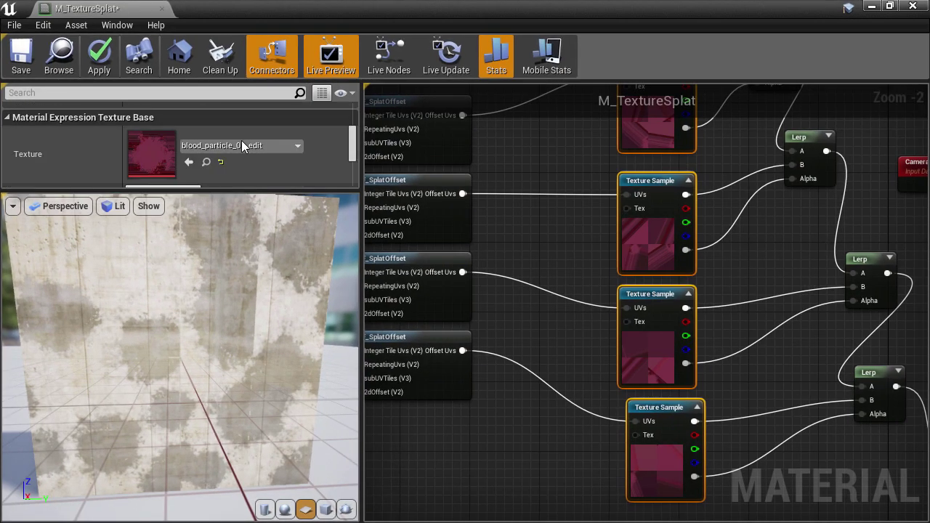
left_click(189, 162)
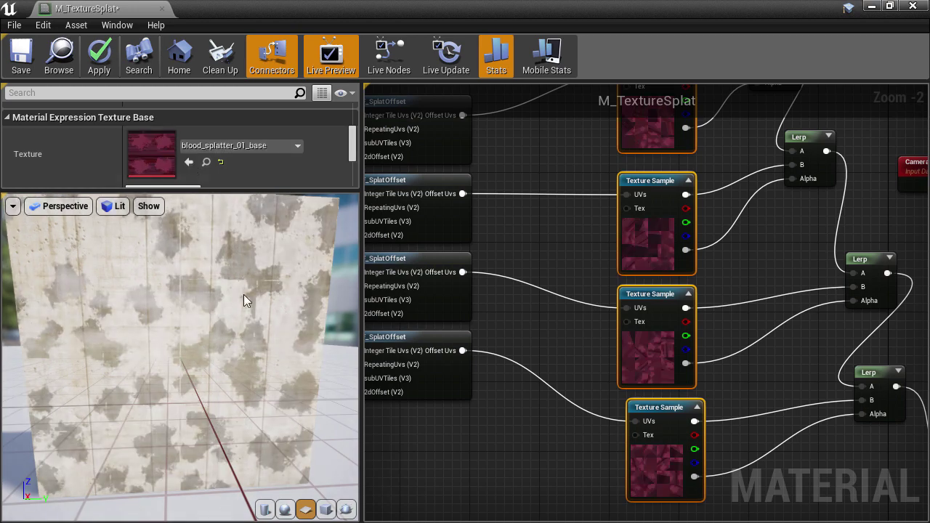
Examine the splat shapes and their edges up close in the M_TextureSplat material preview.
left_click_drag(181, 378, 218, 282)
left_click_drag(220, 390, 269, 418)
left_click_drag(166, 305, 98, 292)
left_click_drag(284, 413, 317, 393)
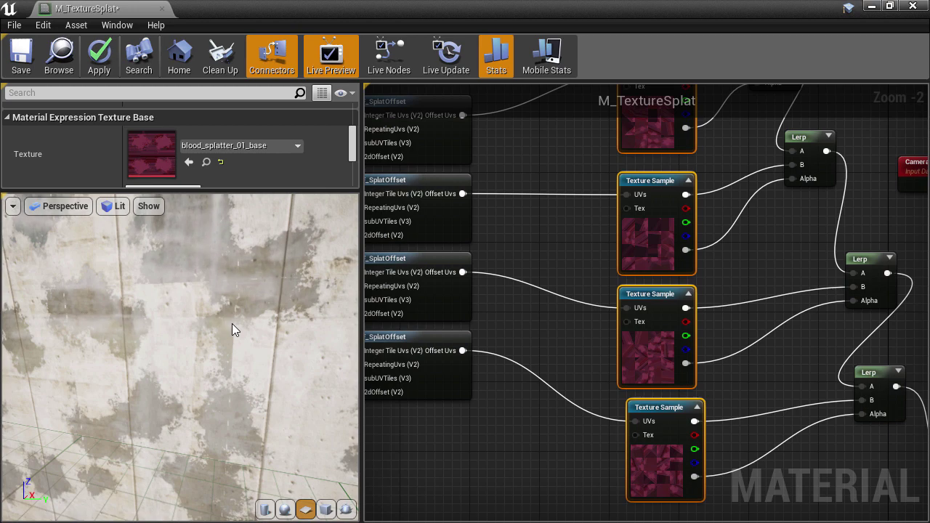
Reopen MF_SplatOffset and move the inverse multiply group and Output Offset Uvs farther from UVScale.
right_click_drag(498, 269, 624, 220)
double_click(624, 219)
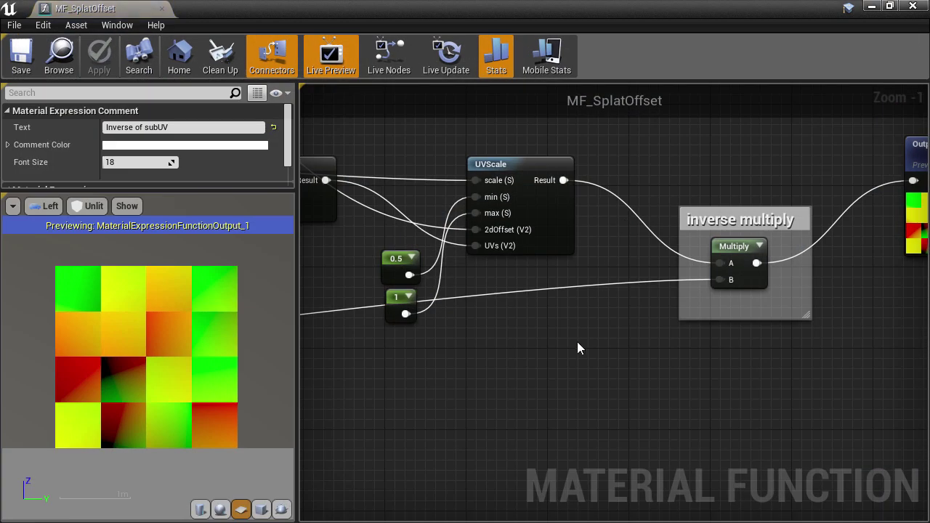
scroll(577, 348, "down", 2)
right_click_drag(548, 369, 382, 356)
left_click_drag(693, 187, 724, 249)
left_click_drag(796, 190, 476, 363)
left_click_drag(530, 257, 734, 273)
Add a Clamp node after UVScale and connect the UVScale Result to its main input.
right_click(494, 265)
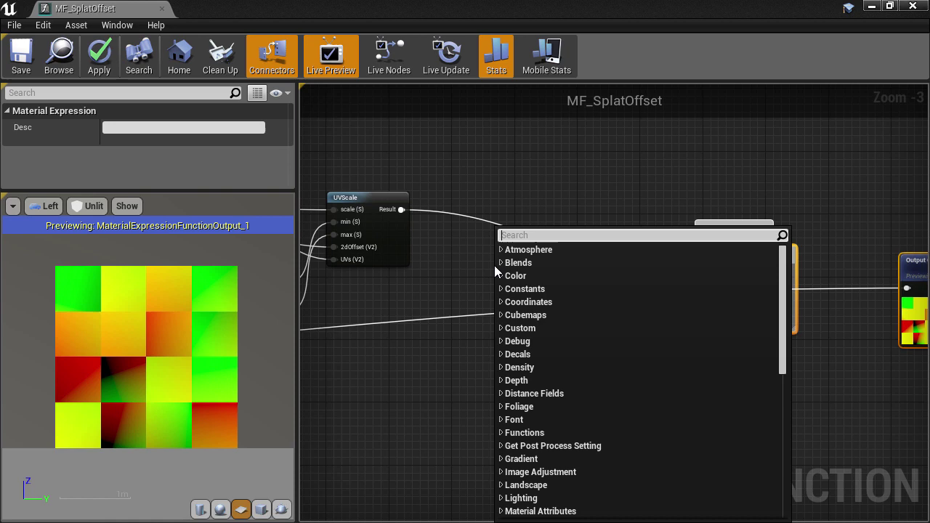
type("clamp")
left_click(520, 286)
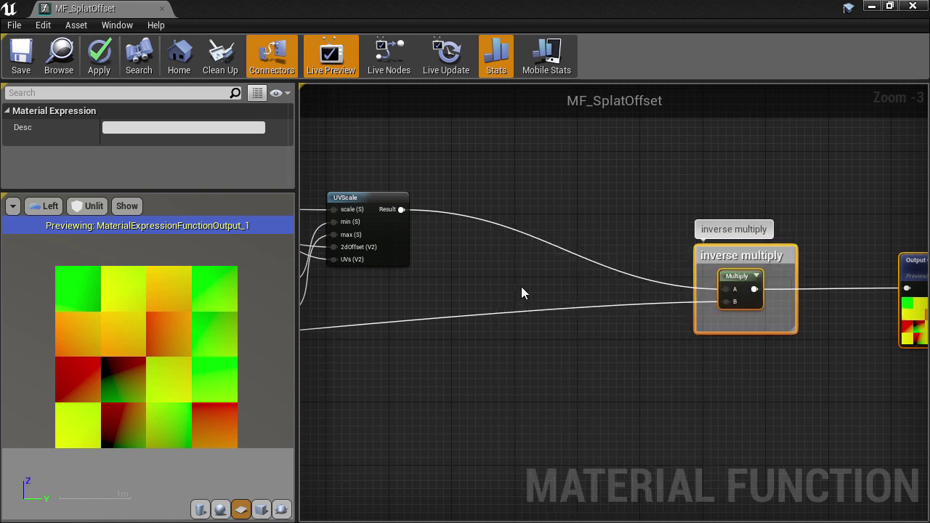
left_click_drag(400, 210, 508, 254)
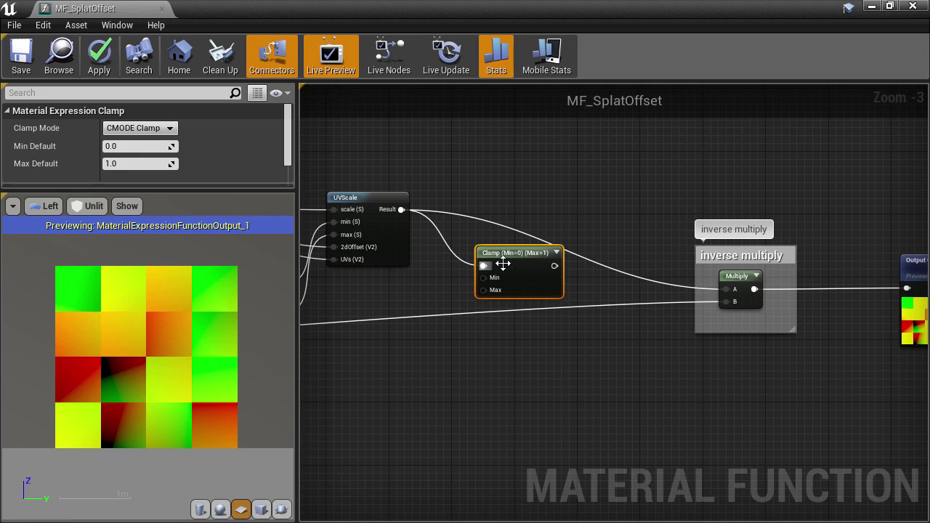
Connect the Floor node's output to the Min input of the Clamp.
scroll(191, 371, "up", 3)
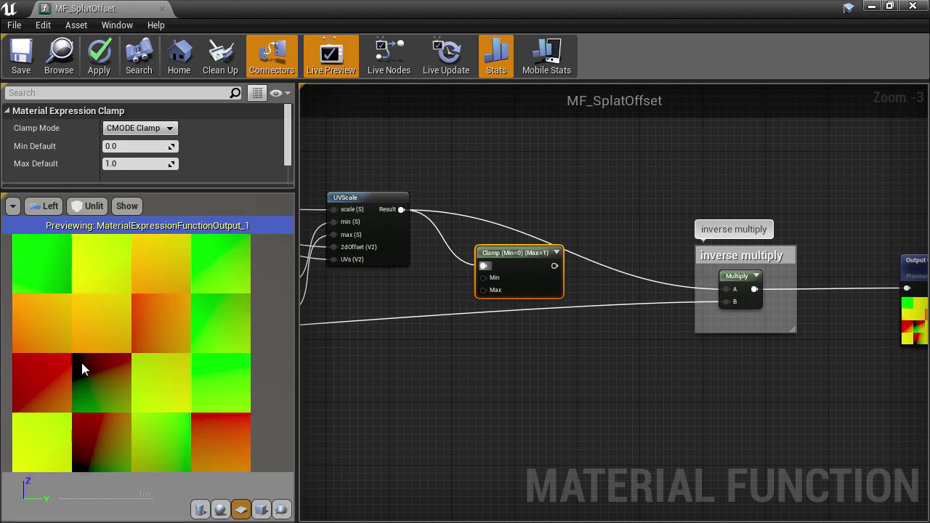
right_click_drag(411, 328, 778, 376)
right_click_drag(500, 349, 779, 309)
left_click_drag(388, 331, 788, 253)
left_click(788, 385)
Create an Add node from the Floor output with its default B of 1 and connect it to the Clamp's Max input.
right_click_drag(610, 396, 929, 338)
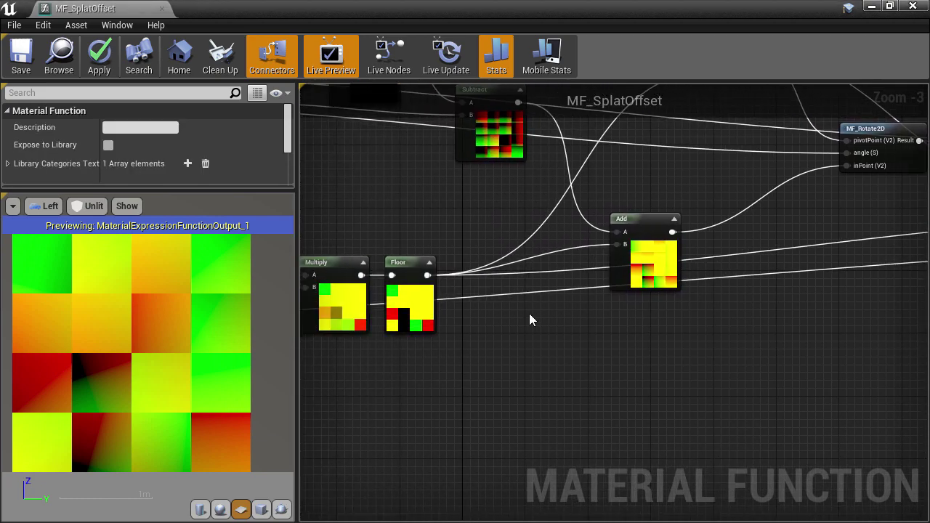
right_click_drag(509, 336, 680, 338)
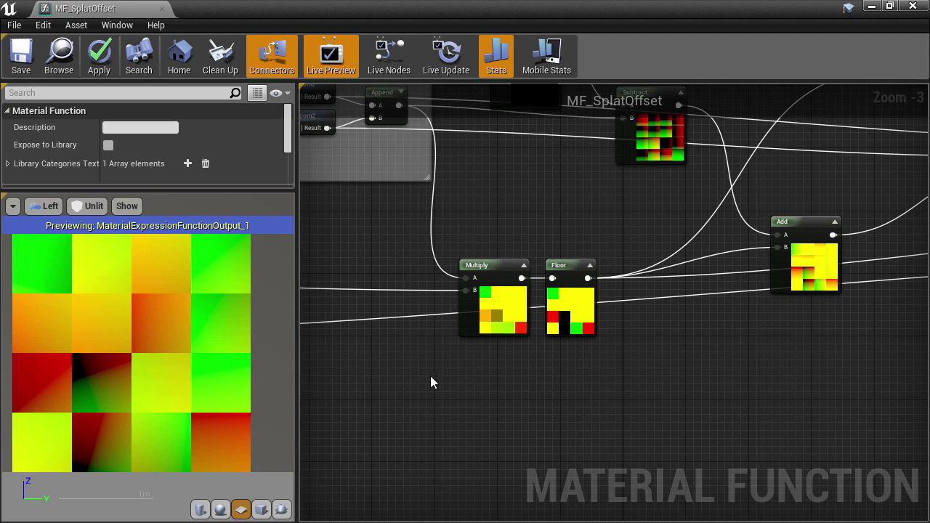
left_click_drag(587, 278, 739, 300)
type("add")
left_click(684, 90)
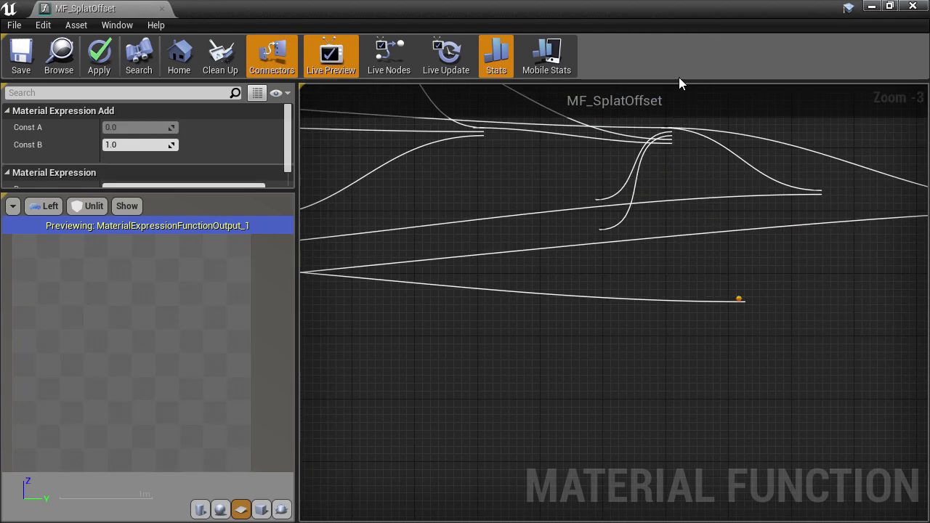
right_click_drag(813, 285, 696, 360)
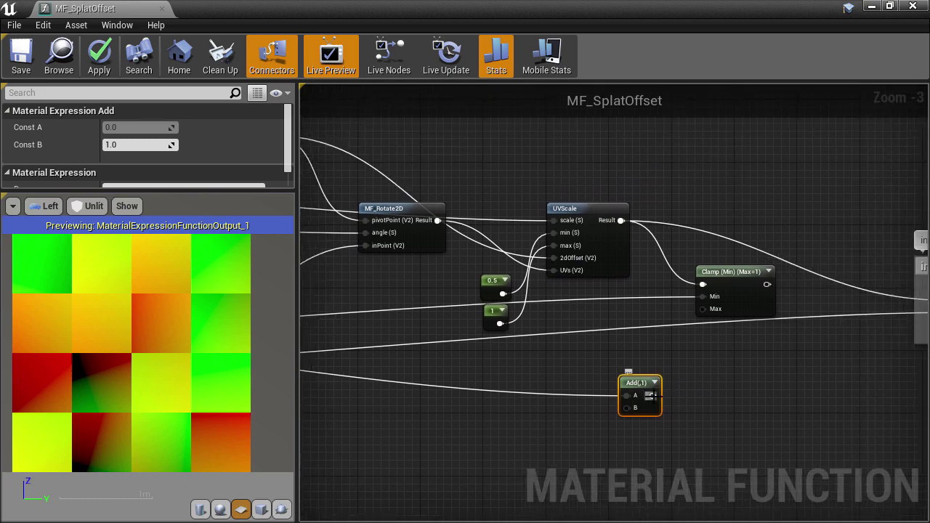
left_click_drag(651, 395, 703, 310)
Connect the Clamp output to the A input of the inverse multiply node and apply the function changes.
right_click_drag(802, 375, 552, 394)
left_click_drag(509, 303, 699, 316)
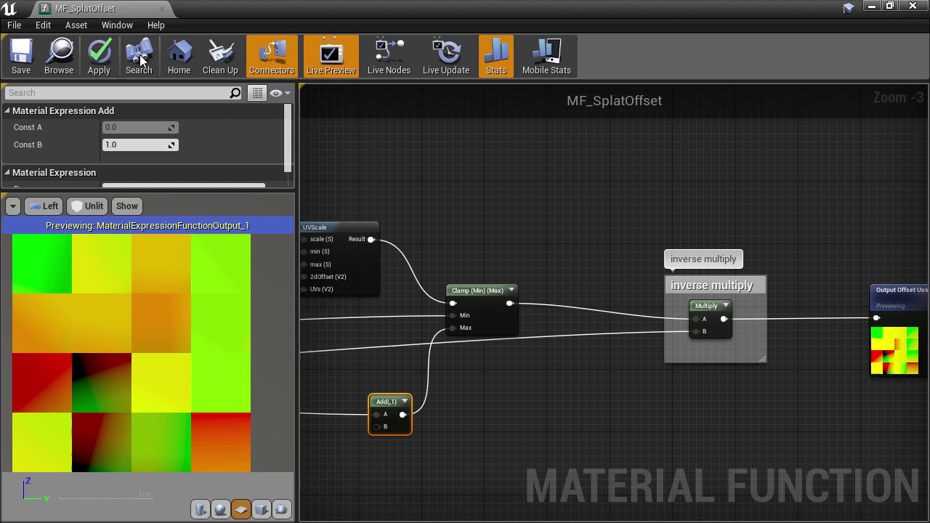
left_click(99, 58)
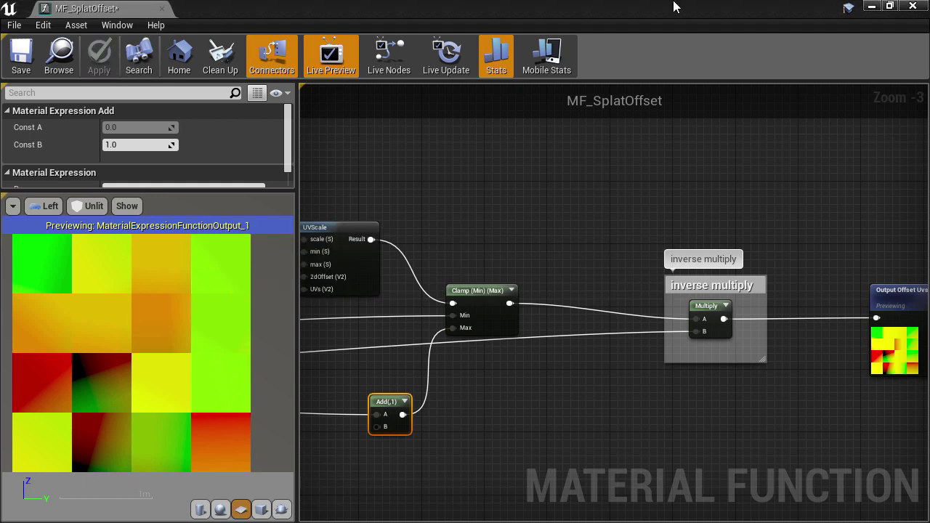
Minimize the function and material editors to view the splats on the floor in the level.
left_click(873, 7)
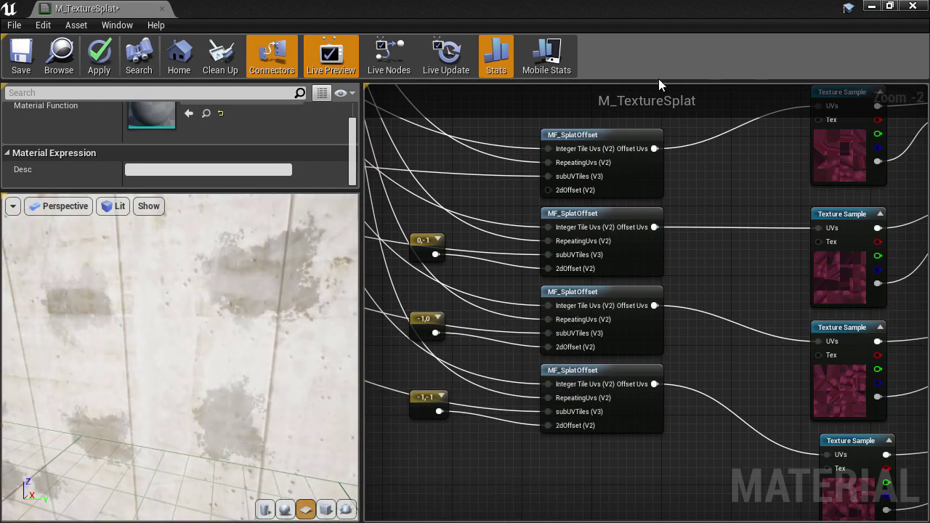
left_click(871, 6)
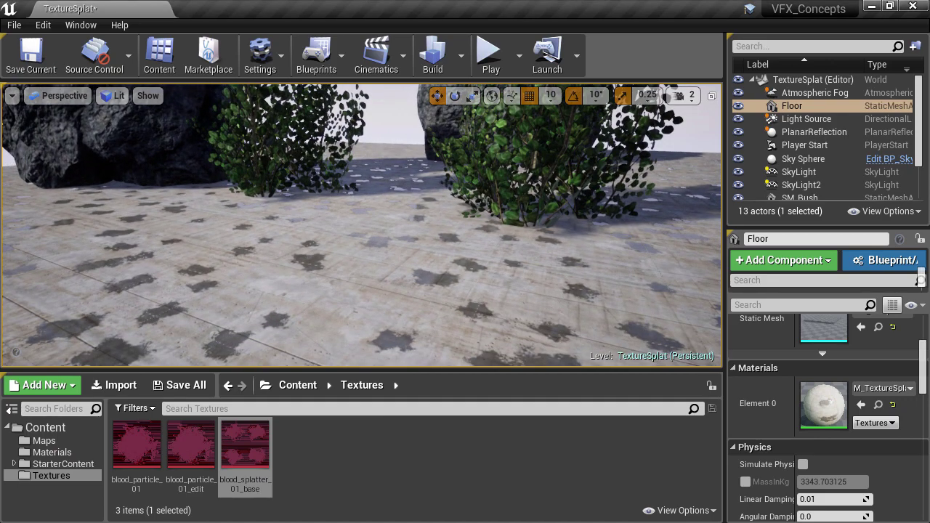
Examine the splats on the floor up close in the full-screen level viewport, and return the viewport to its normal size.
key("F11")
mouse_move(411, 200)
right_mouse_down()
mouse_move(486, 209)
mouse_move(491, 226)
mouse_move(441, 200)
mouse_move(469, 199)
mouse_move(453, 191)
mouse_move(423, 190)
mouse_move(409, 203)
mouse_move(419, 197)
right_mouse_up()
key("w")
key("a")
key("d")
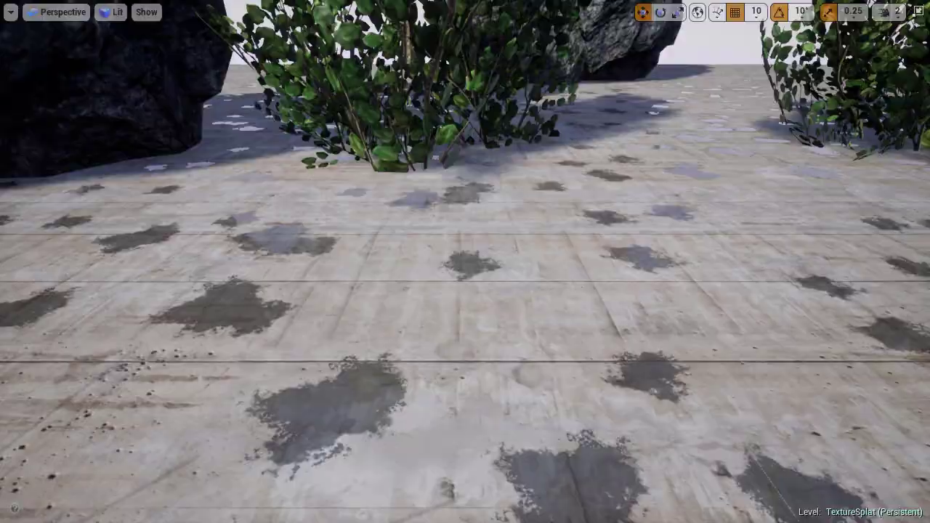
left_click_drag(411, 164, 432, 217)
key("F11")
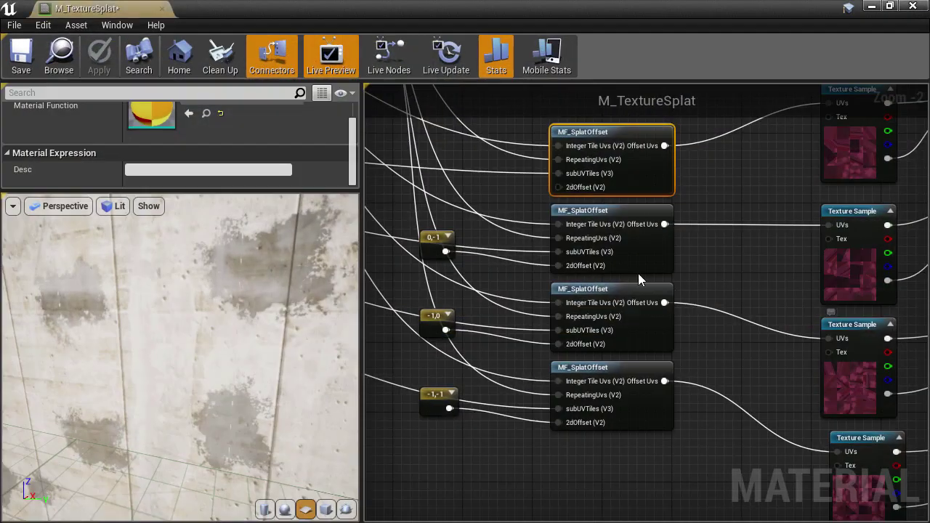
Select the Number of Tiles parameter in the Multiply Tiles group of M_TextureSplat.
right_click_drag(638, 273, 925, 331)
scroll(528, 252, "down", 1)
right_click_drag(528, 252, 882, 285)
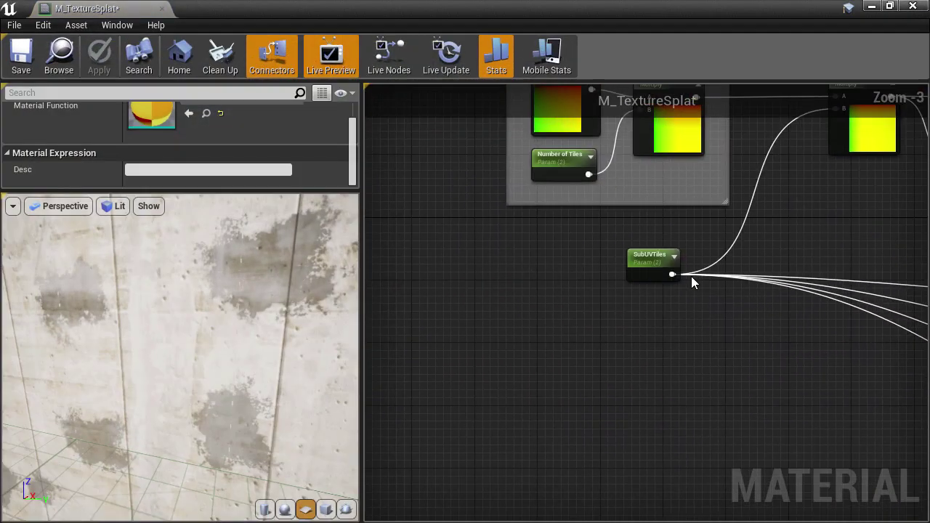
scroll(688, 275, "up", 3)
left_click(618, 251)
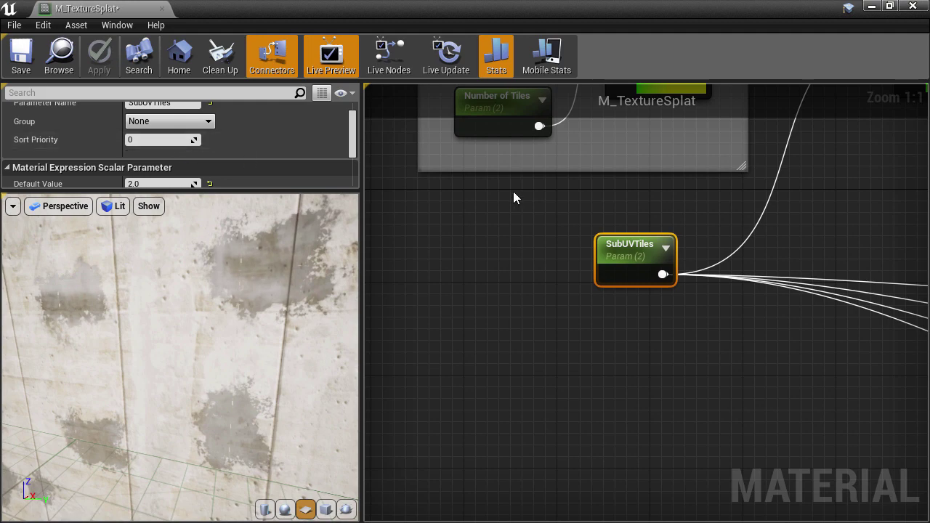
right_click_drag(514, 197, 457, 311)
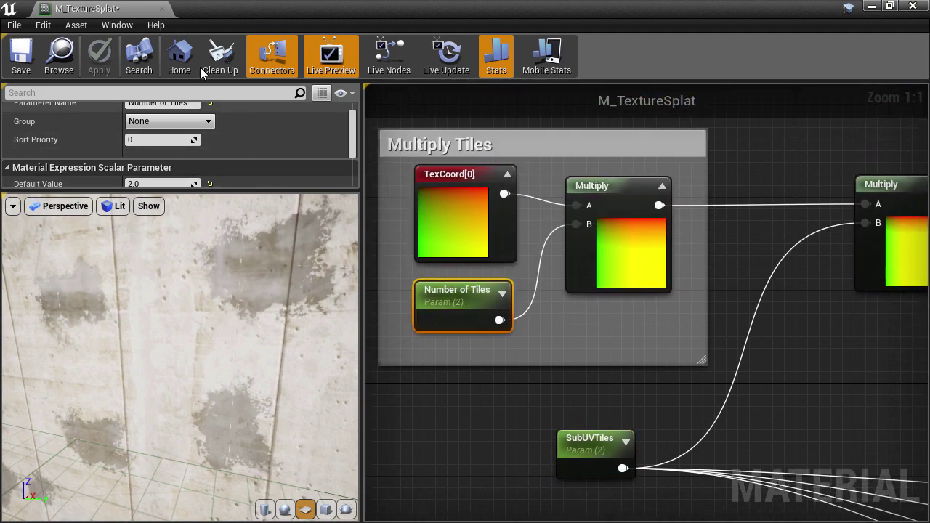
Restore the material editor to a smaller window beside the level's floor view and show the Number of Tiles parameter's Default Value.
double_click(229, 9)
left_click_drag(664, 50, 696, 51)
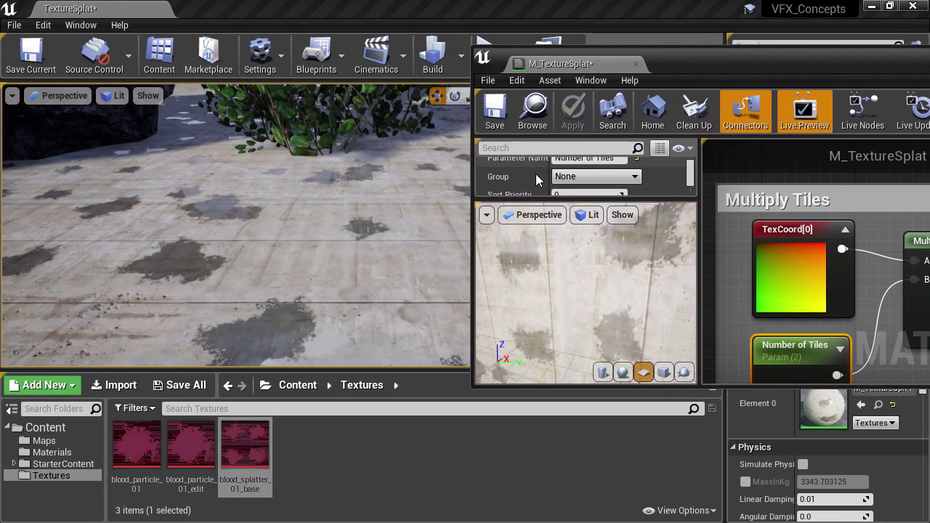
scroll(536, 180, "down", 1)
scroll(536, 179, "down", 1)
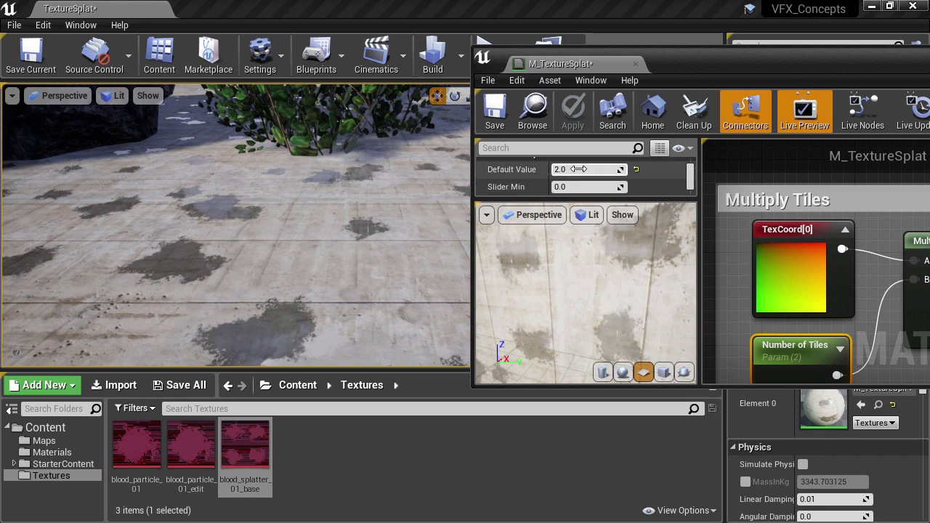